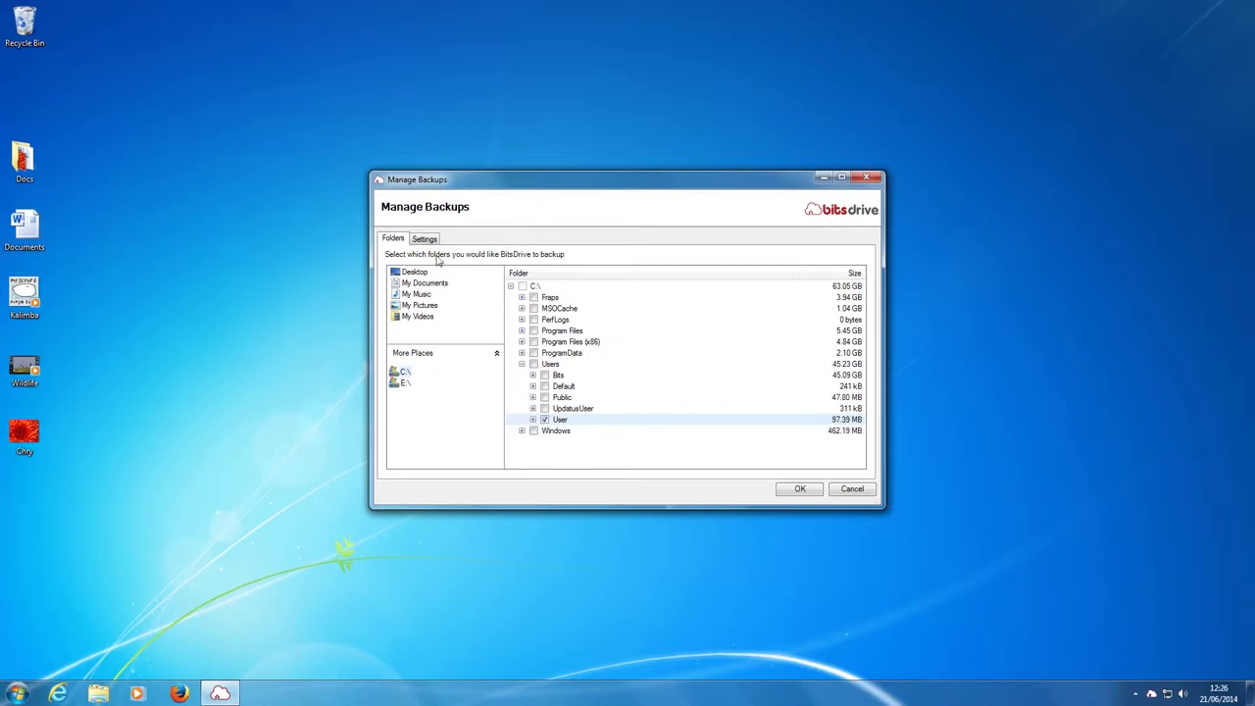
# Show the Backup Schedule and Exceptions settings on the Manage Backups Settings tab
pyautogui.click(424, 239)
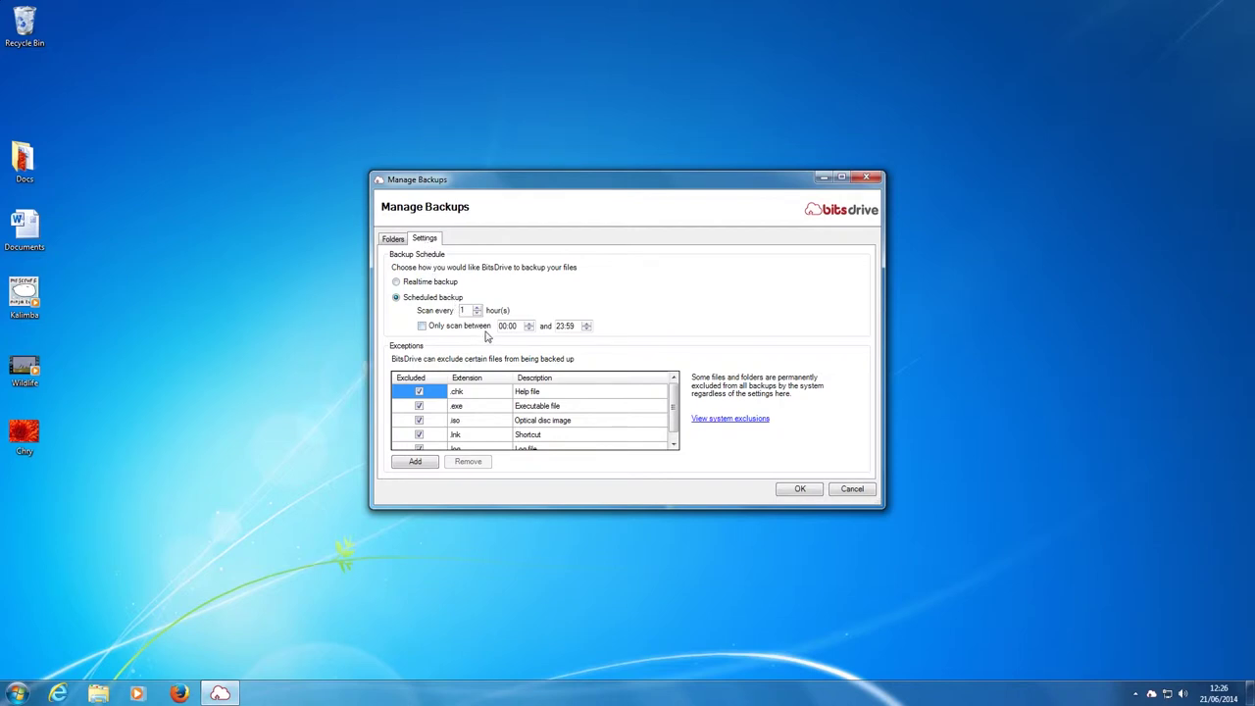
# Switch backups from scheduled scans to realtime backup and save the change
pyautogui.click(414, 284)
pyautogui.click(796, 490)
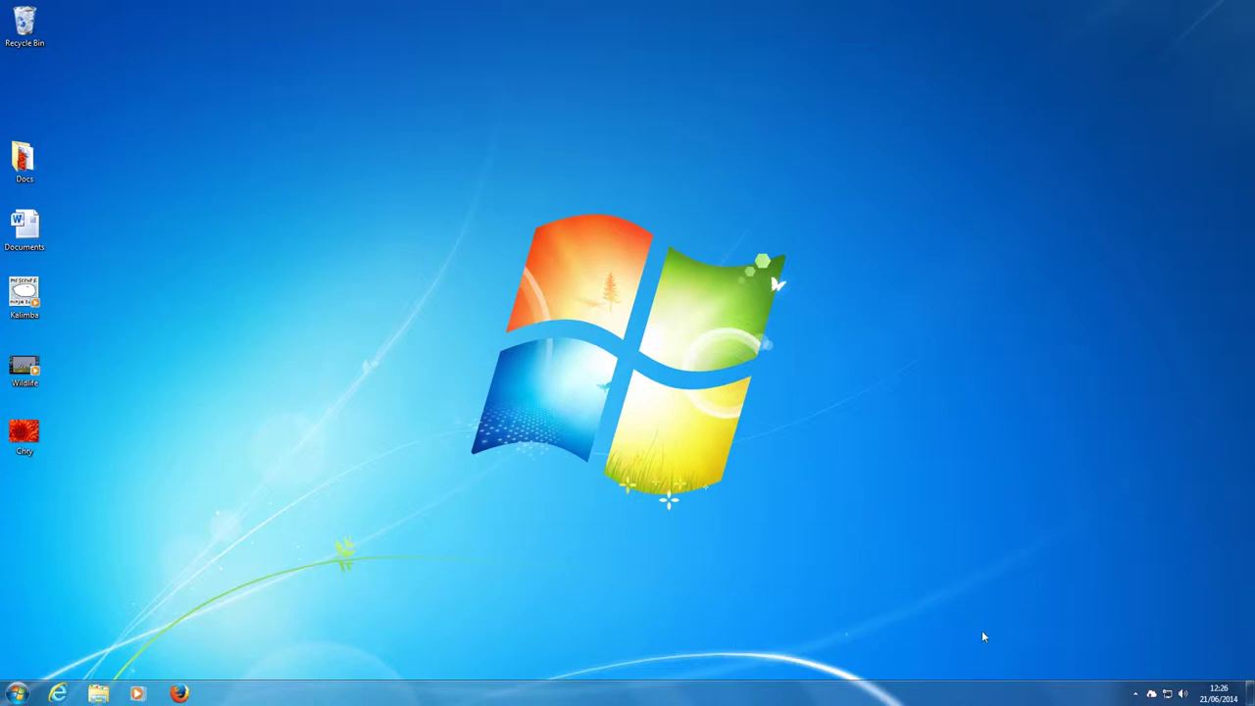
pyautogui.rightClick(1149, 695)
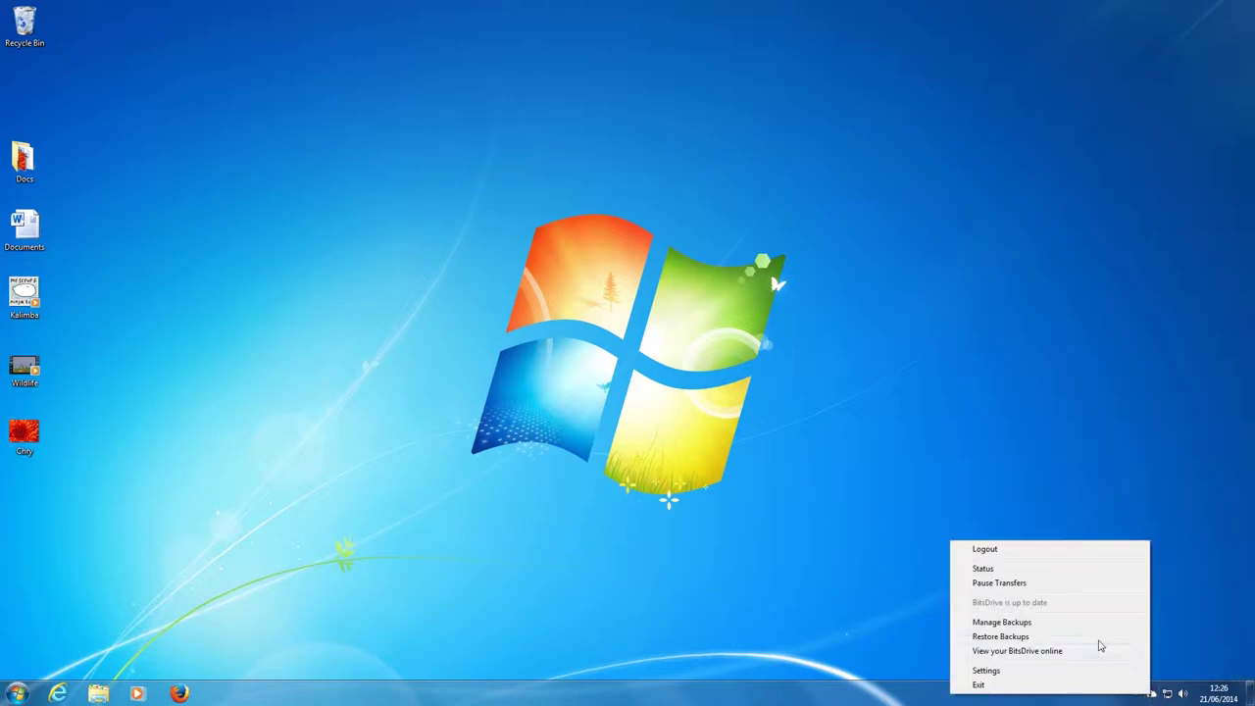
# In Restore Backups, browse to C:\Users\User\Desktop and choose Show Deleted Items
pyautogui.click(1026, 637)
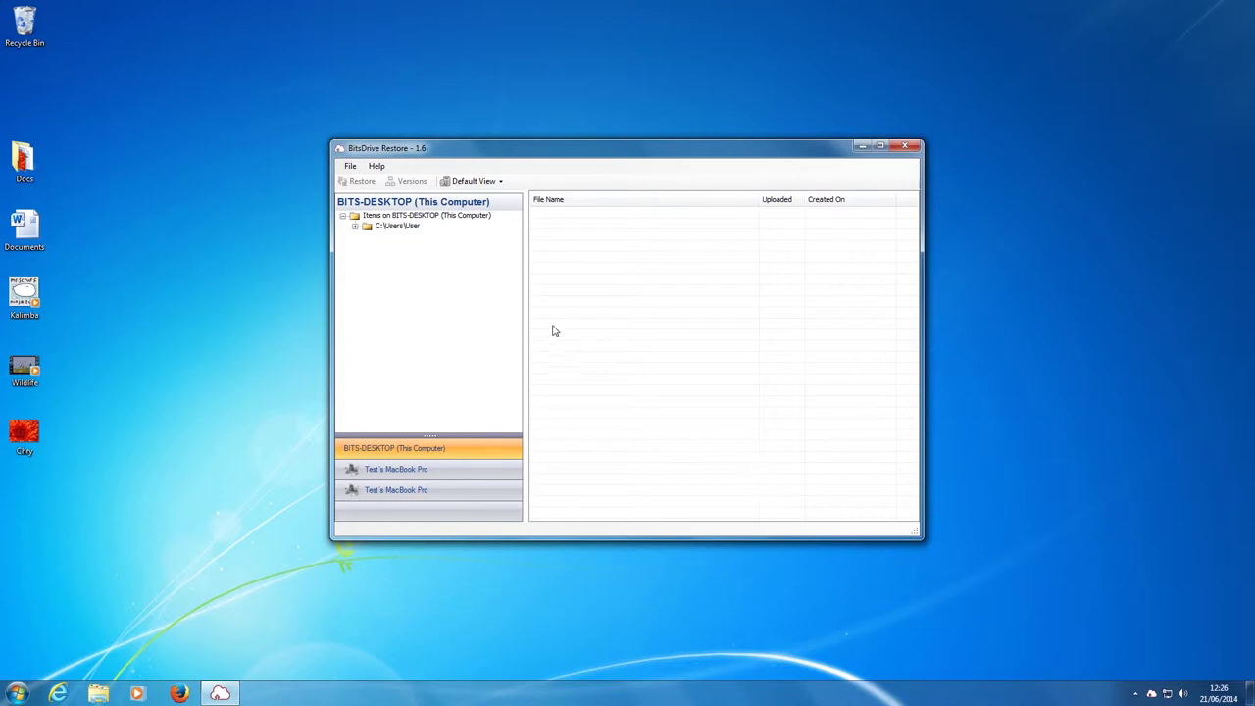
pyautogui.click(370, 227)
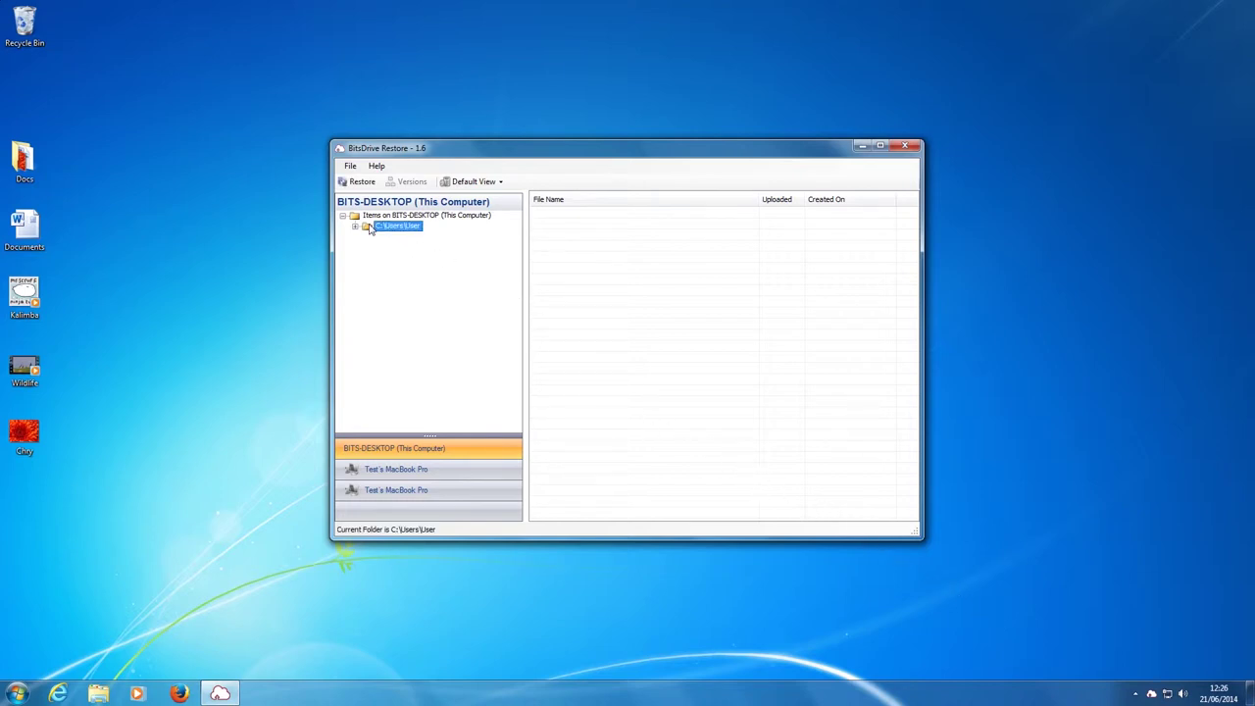
pyautogui.click(356, 227)
pyautogui.click(398, 248)
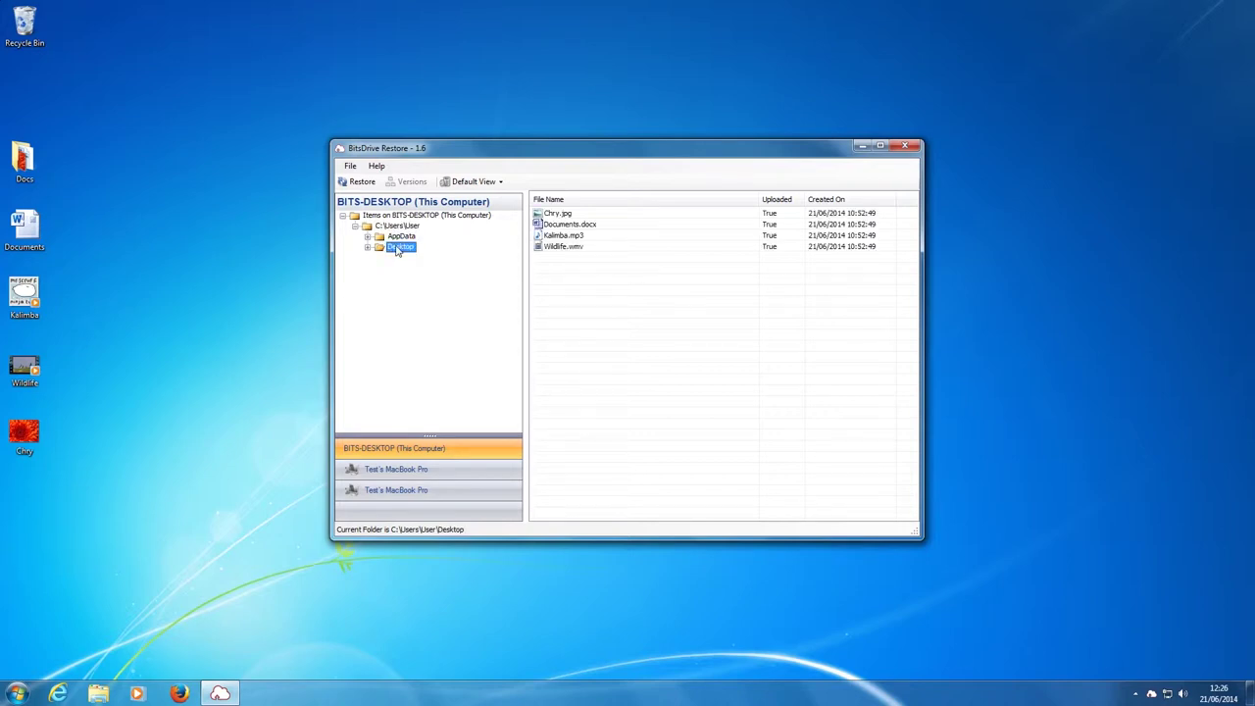
pyautogui.click(499, 183)
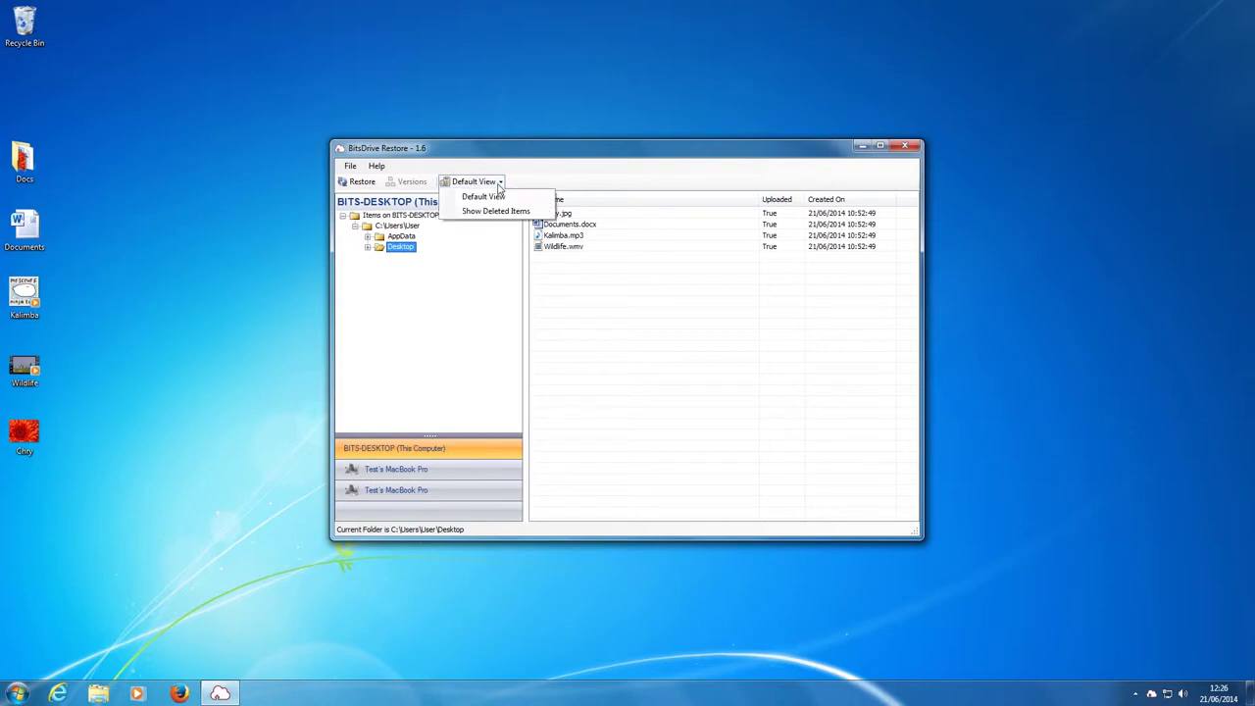
pyautogui.click(497, 210)
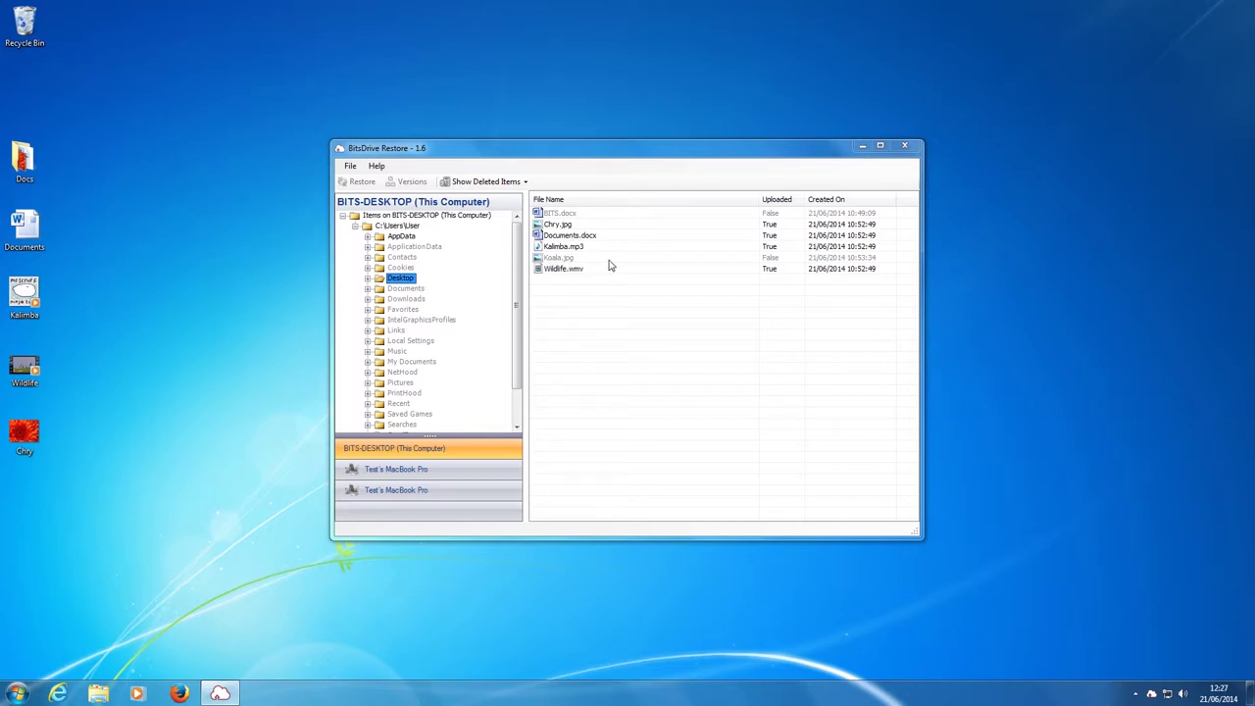
# Restore BITS.docx using 'Restore to original location' and acknowledge the success message
pyautogui.click(574, 215)
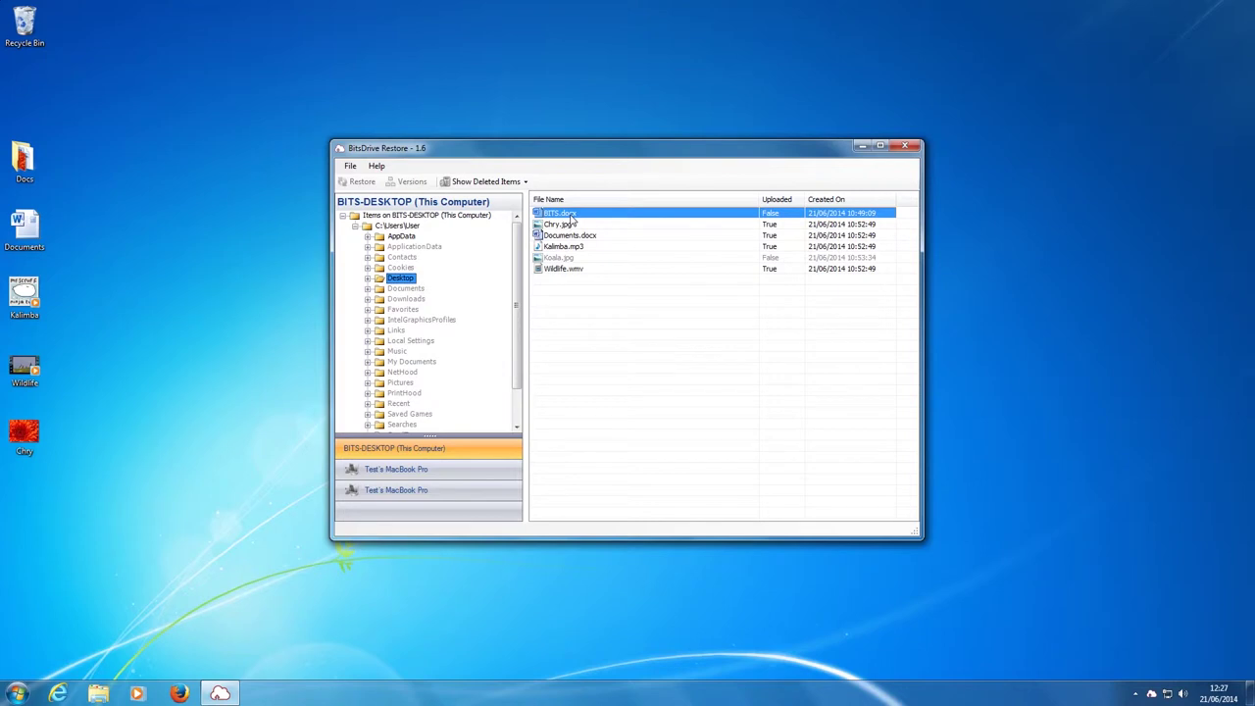
pyautogui.rightClick(574, 219)
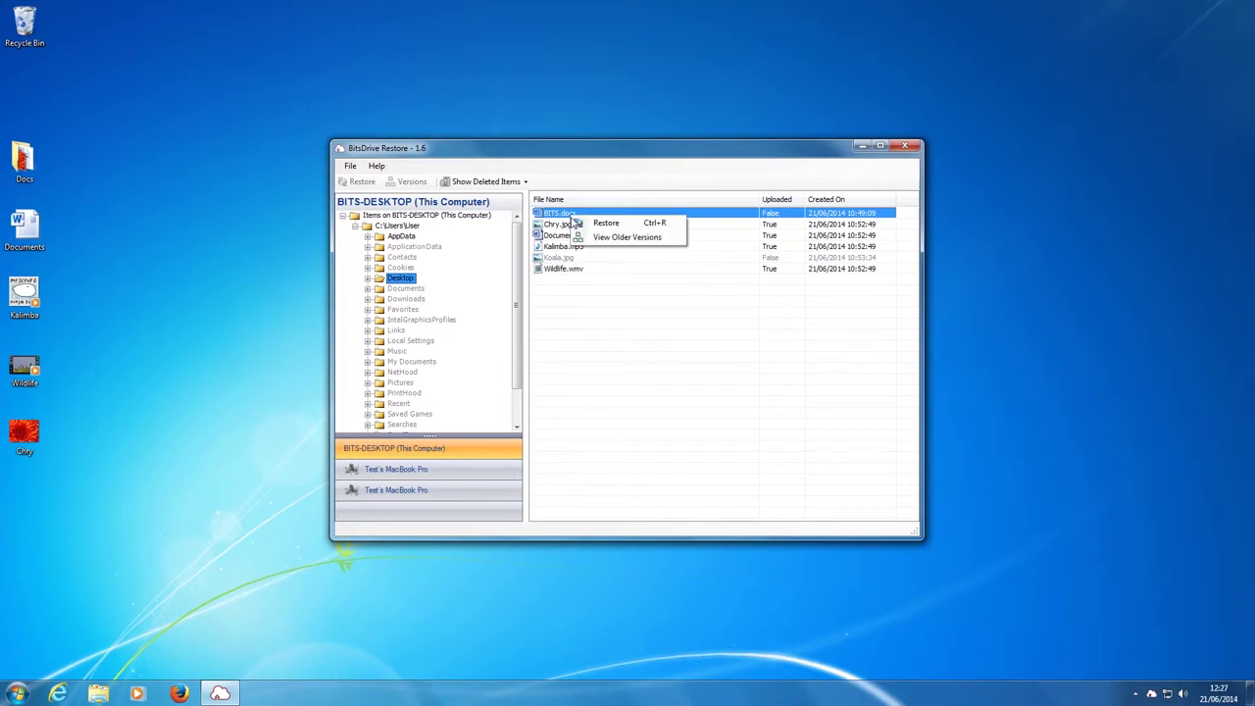
pyautogui.click(627, 228)
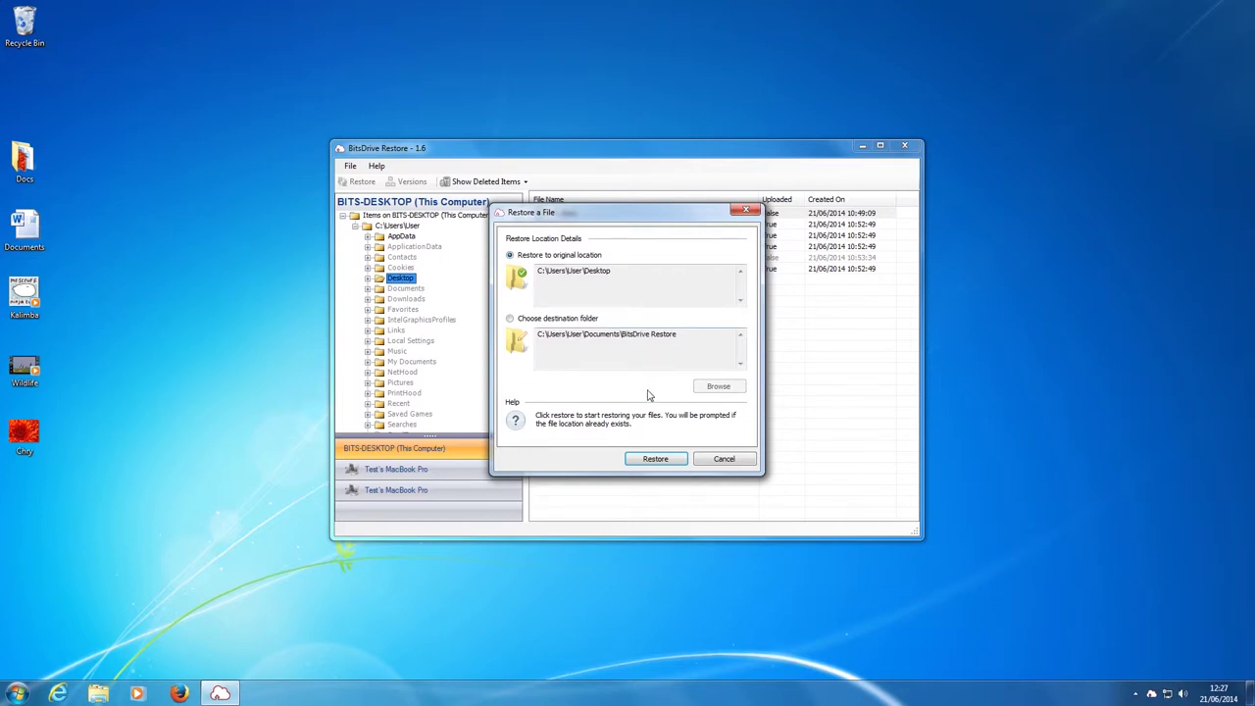
pyautogui.click(666, 462)
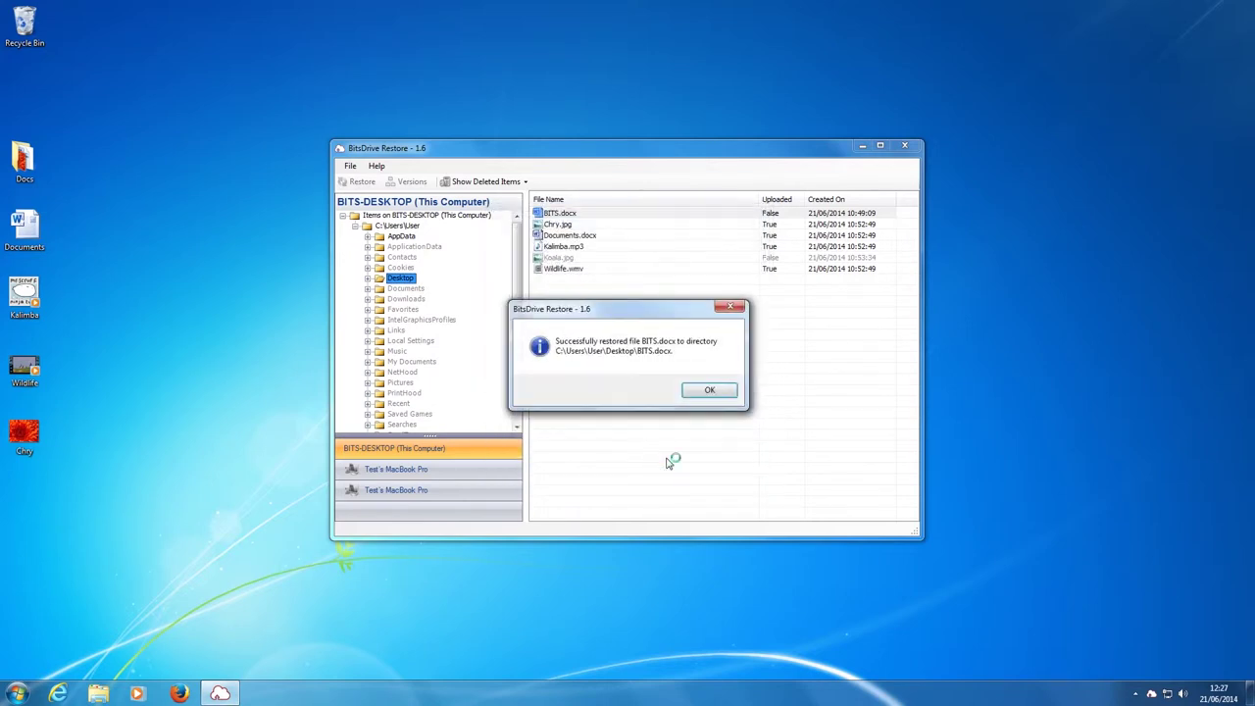
pyautogui.click(698, 390)
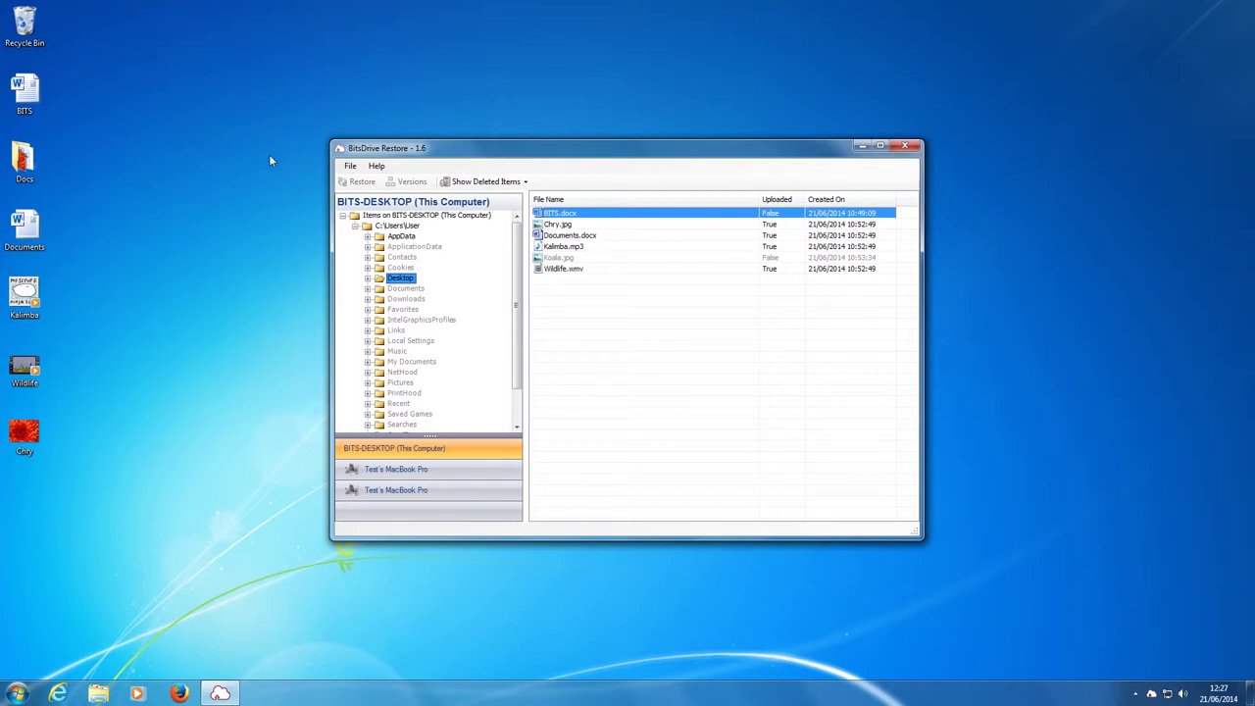
pyautogui.click(556, 237)
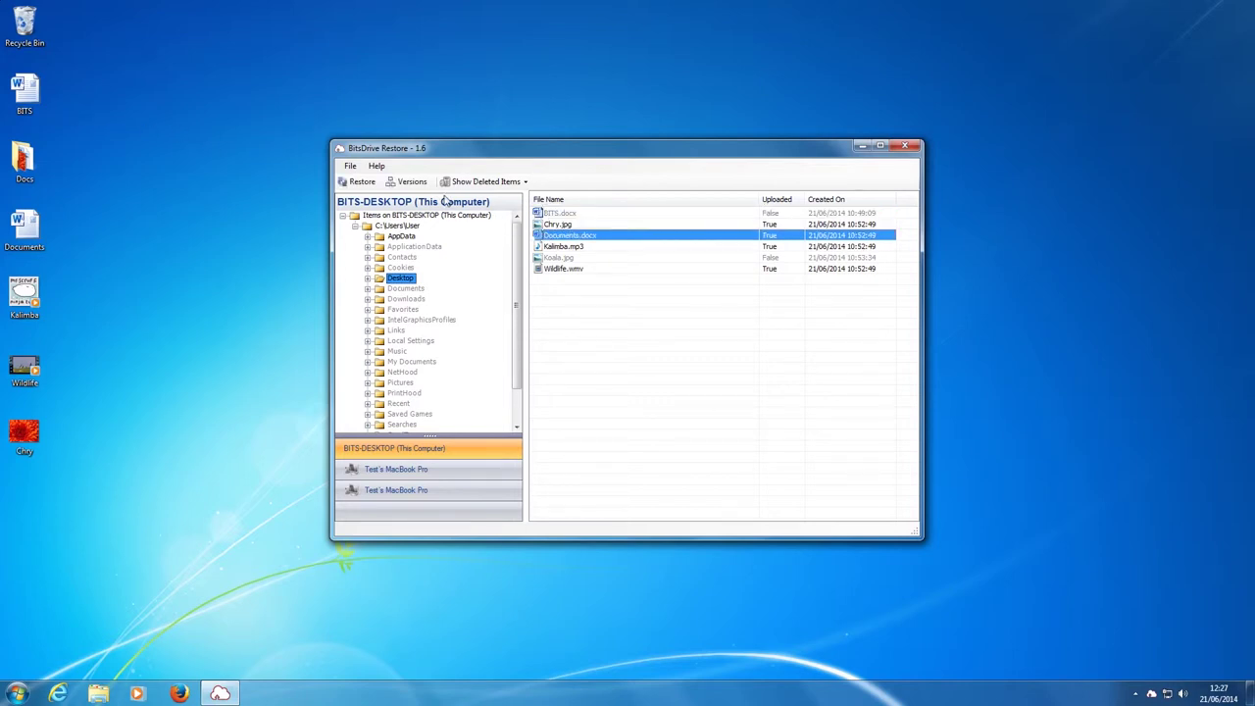
pyautogui.click(411, 182)
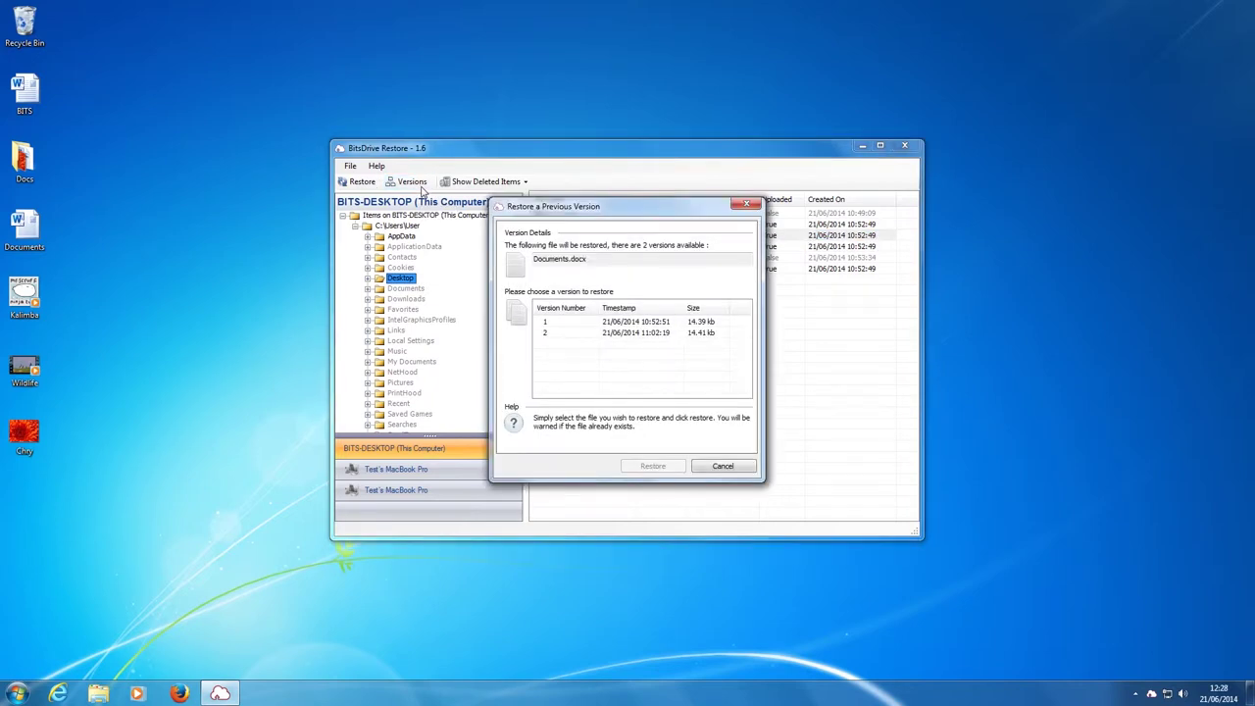
pyautogui.click(624, 323)
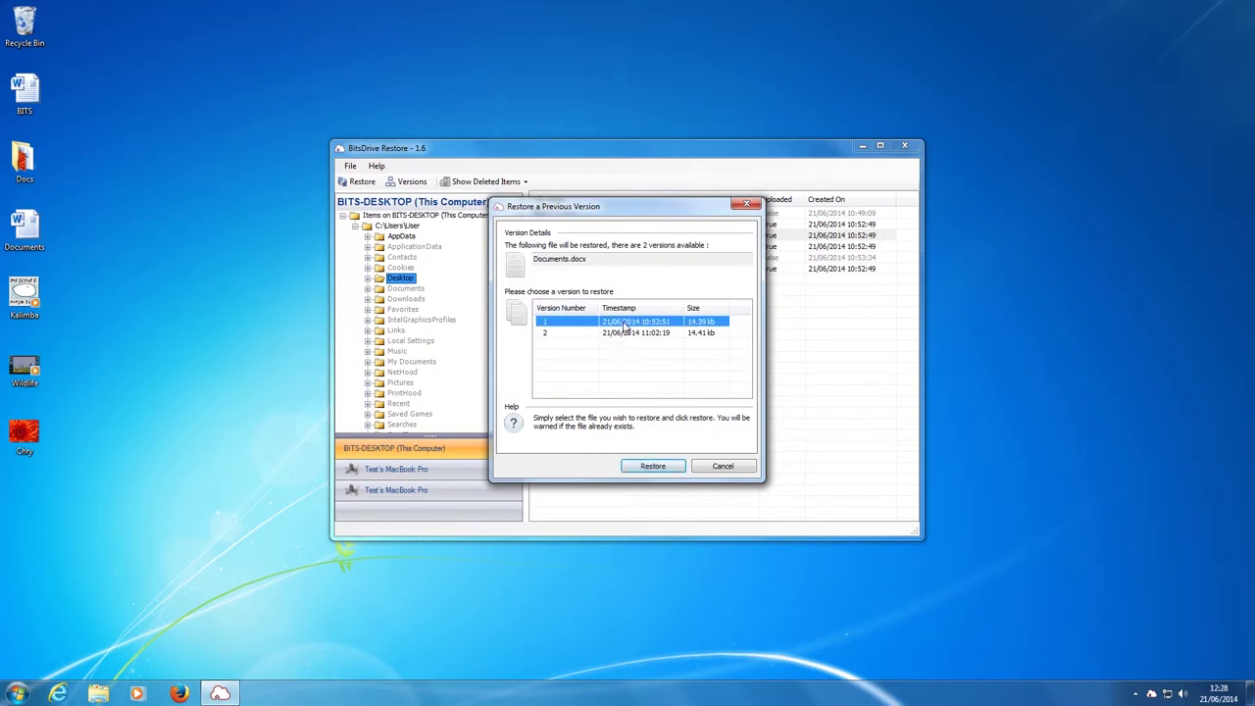
pyautogui.click(623, 337)
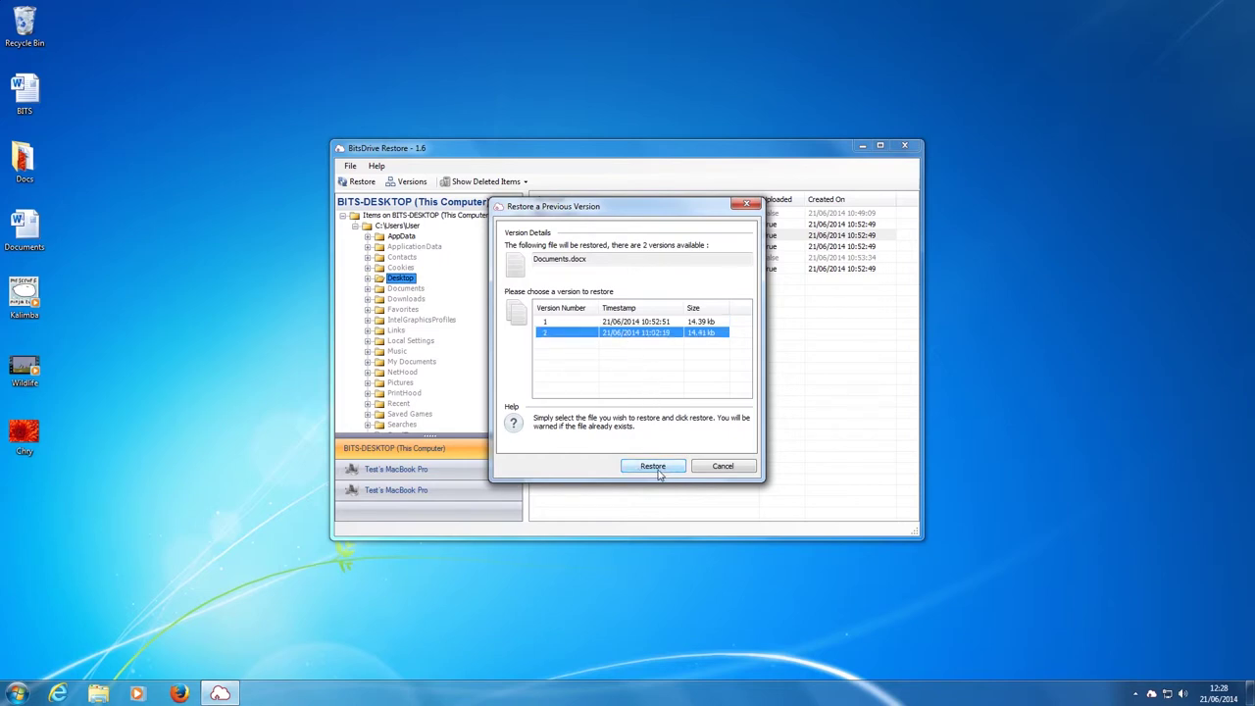
pyautogui.click(722, 467)
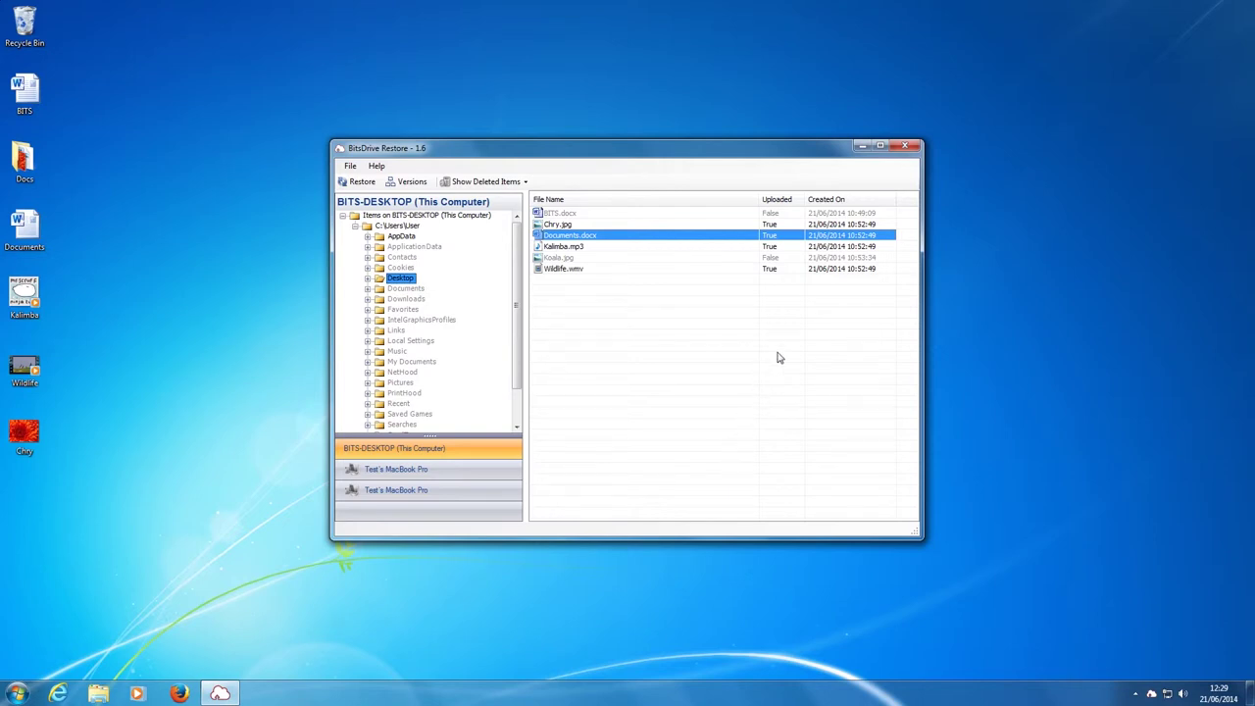
# Close the restore window, then load the customer's bitsdrive.co.uk portal address in Firefox
pyautogui.click(903, 147)
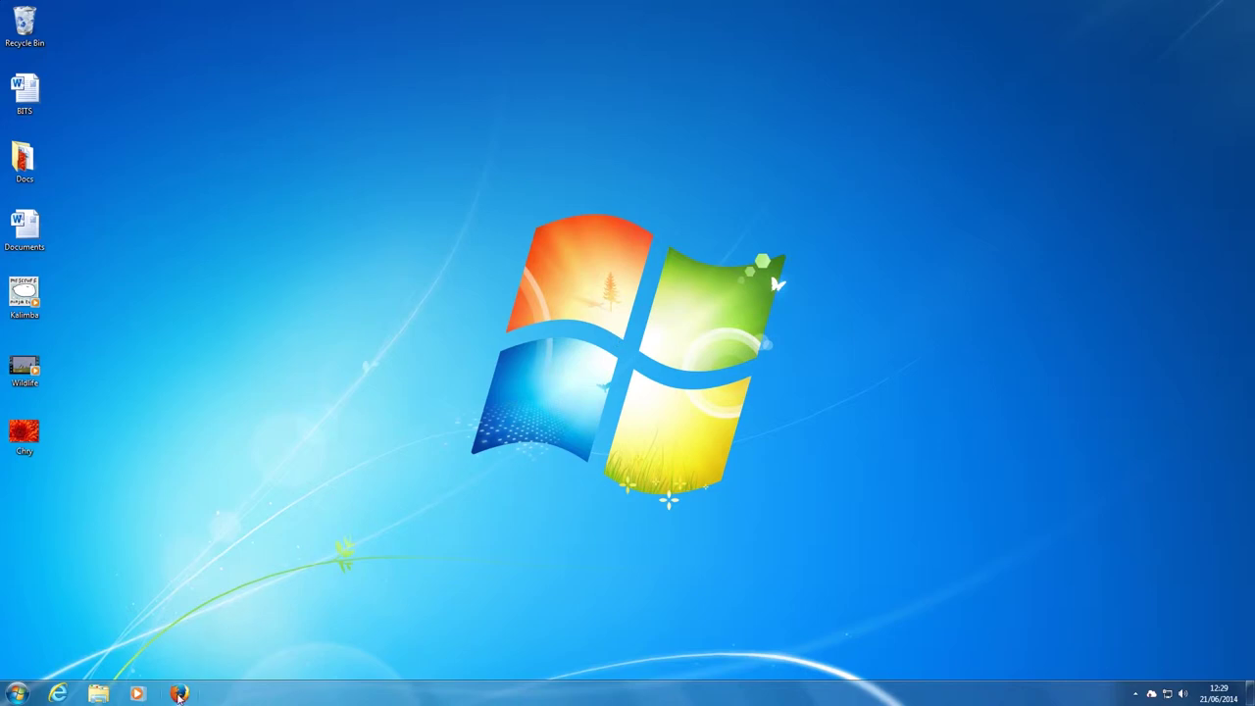
pyautogui.click(180, 694)
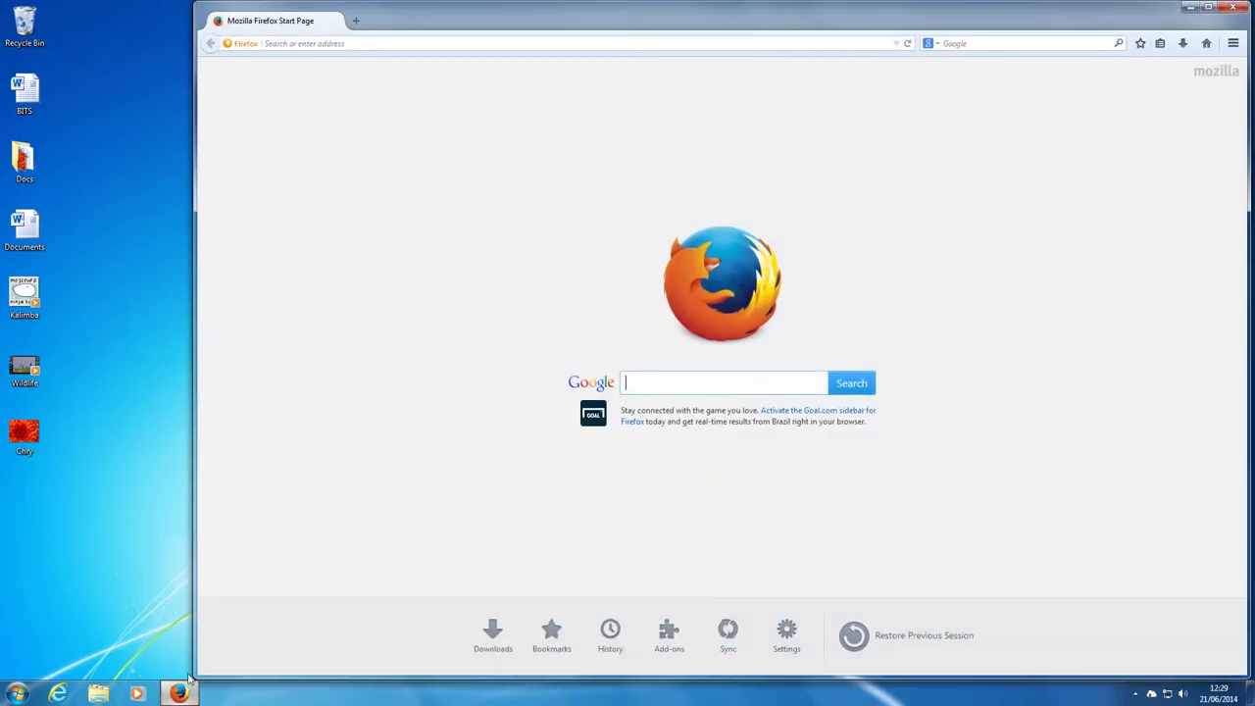
pyautogui.click(467, 43)
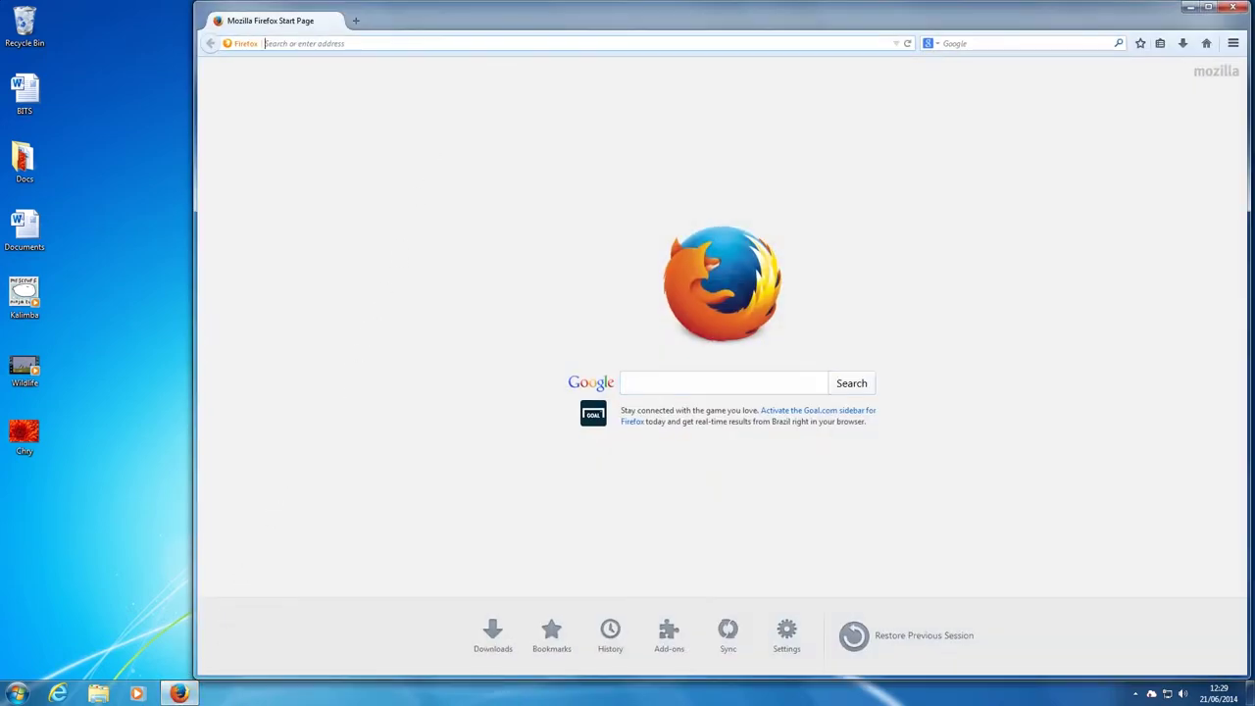
pyautogui.write('http')
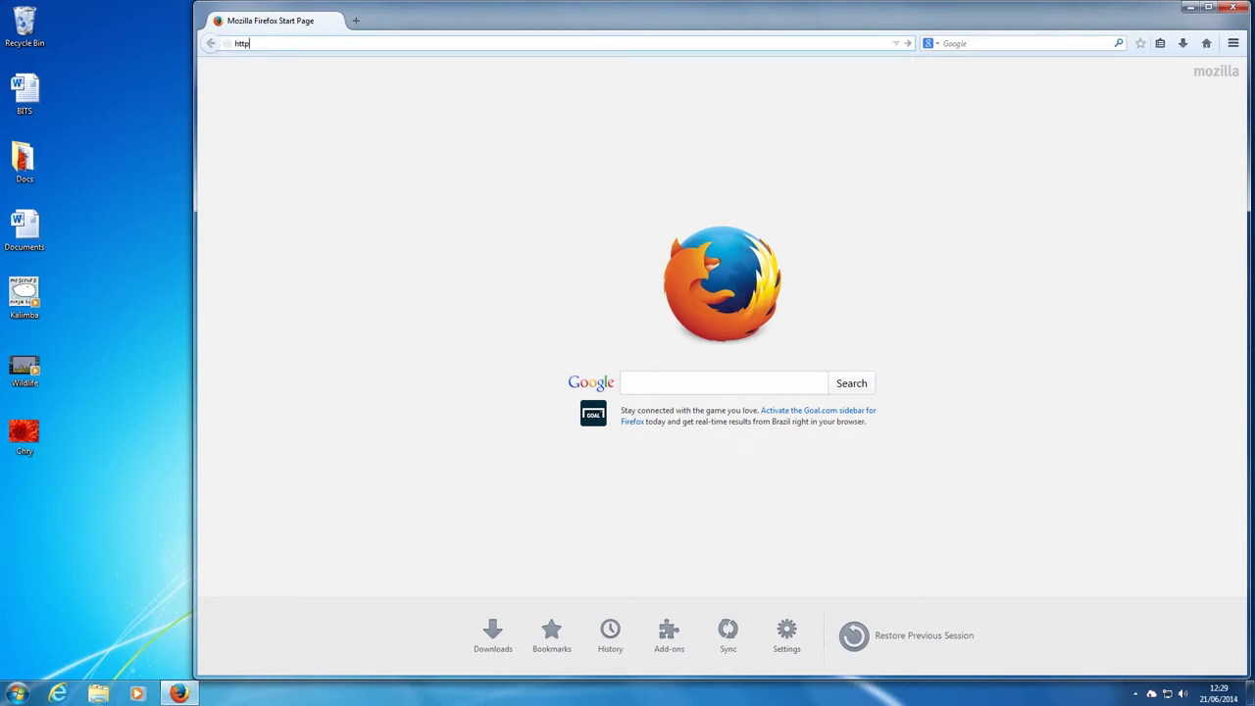
pyautogui.write('s://customername.bitsdrive.c')
pyautogui.write('o.uk')
pyautogui.press('Return')
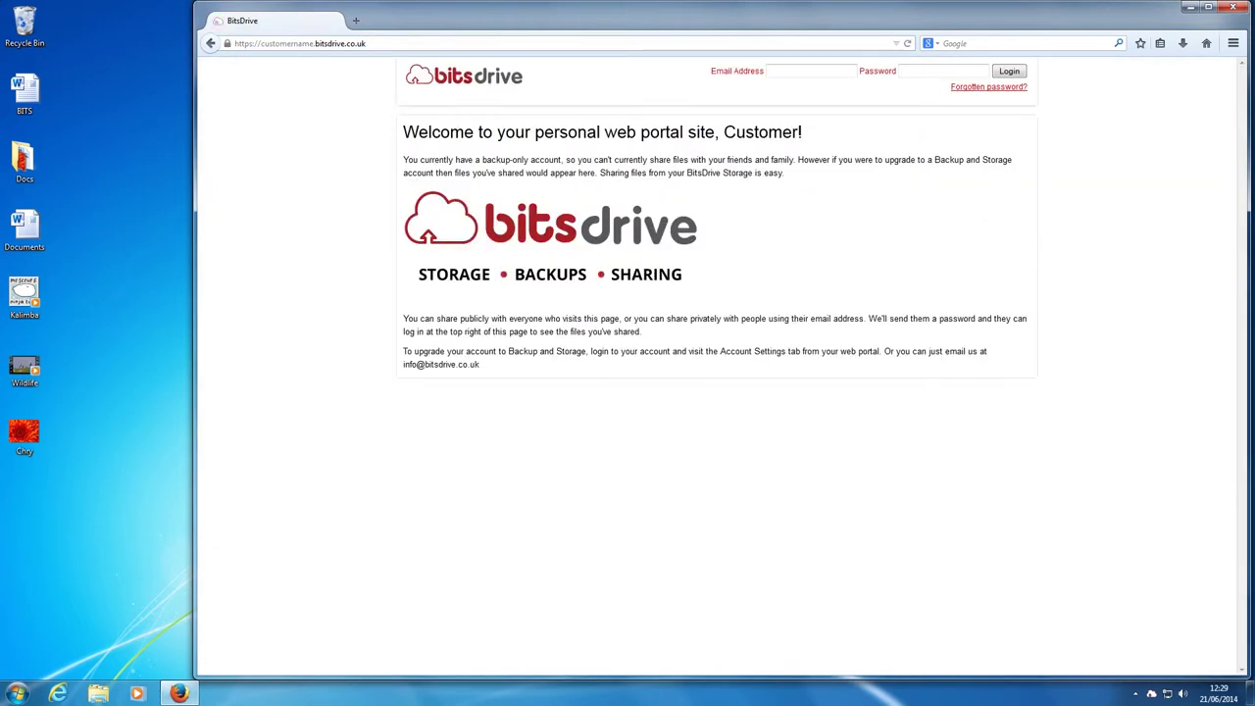
# Log in to the web portal with the account e-mail and password
pyautogui.click(774, 70)
pyautogui.write('customer@e')
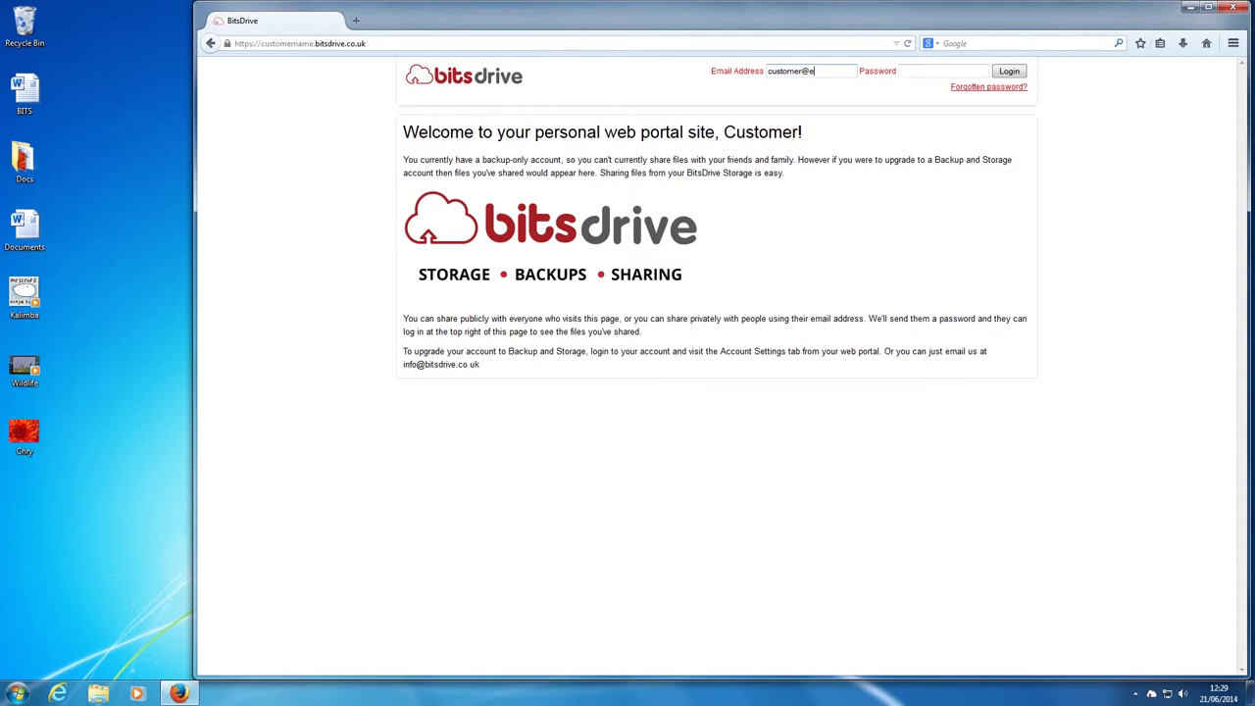
pyautogui.write('mail.com')
pyautogui.click(941, 71)
pyautogui.write('•••••')
pyautogui.press('Return')
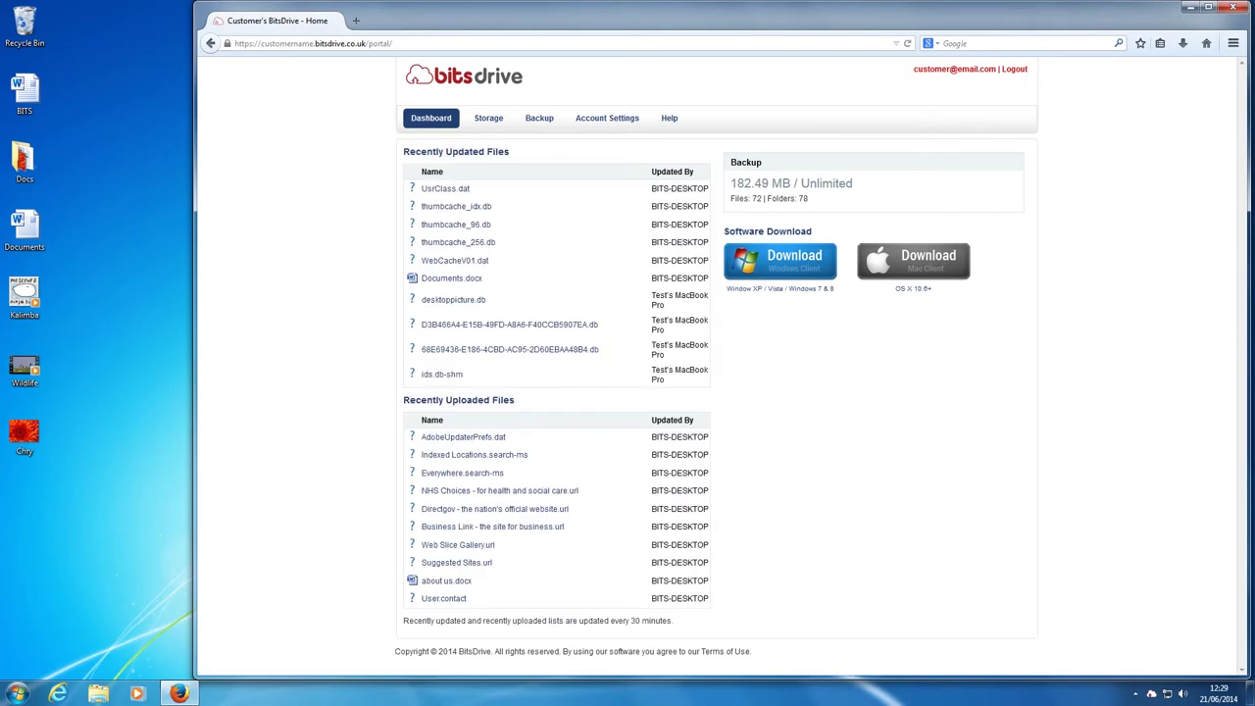
# In the Backup section, browse to BITS-DESKTOP's C:\Users\User\Desktop folder
pyautogui.click(551, 124)
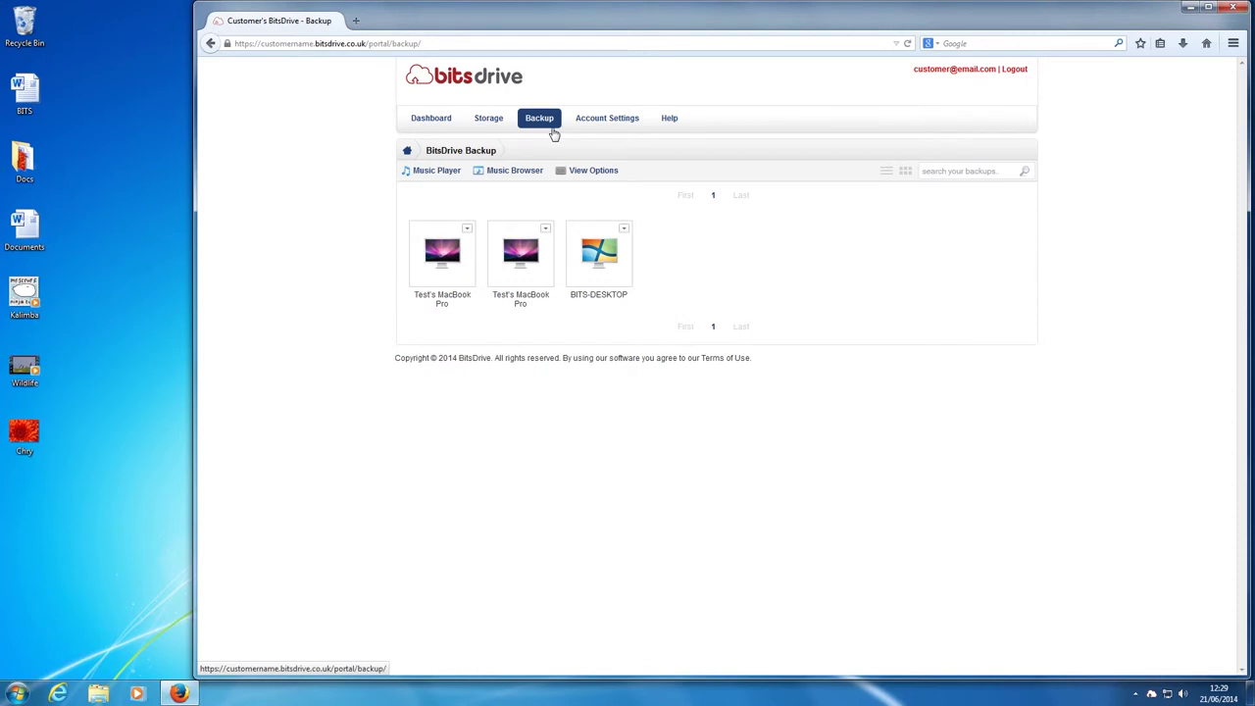
pyautogui.click(598, 257)
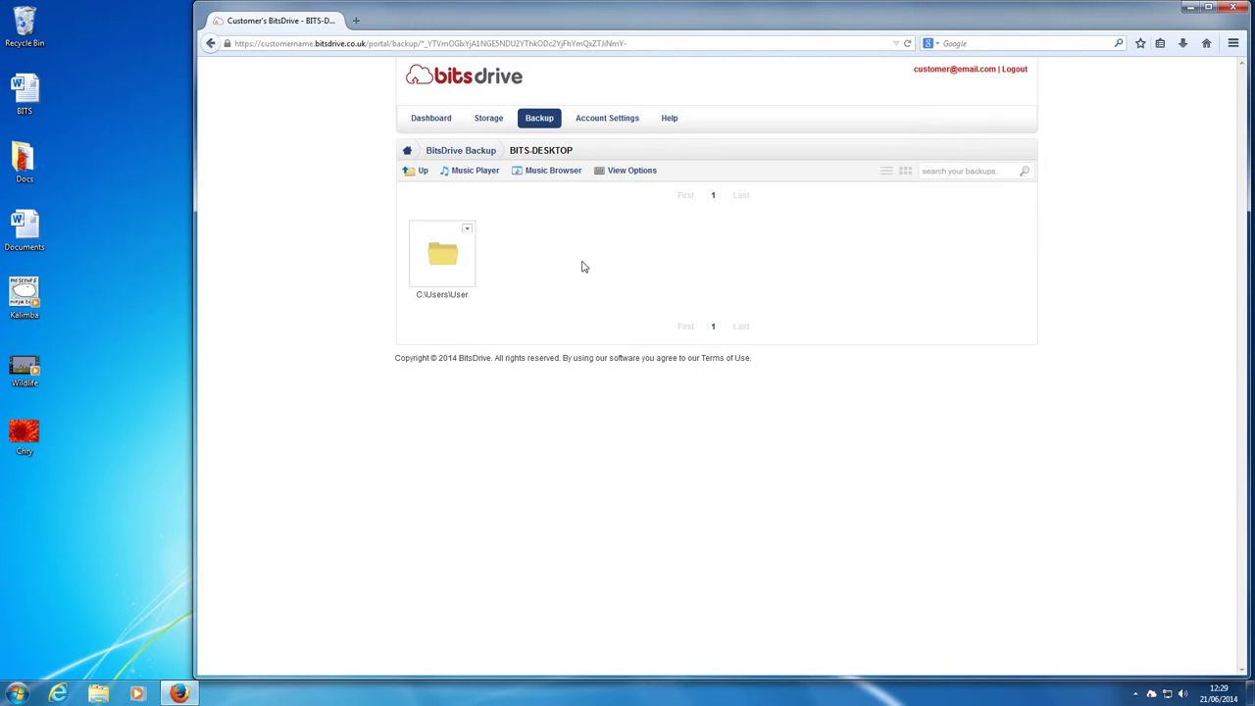
pyautogui.click(455, 260)
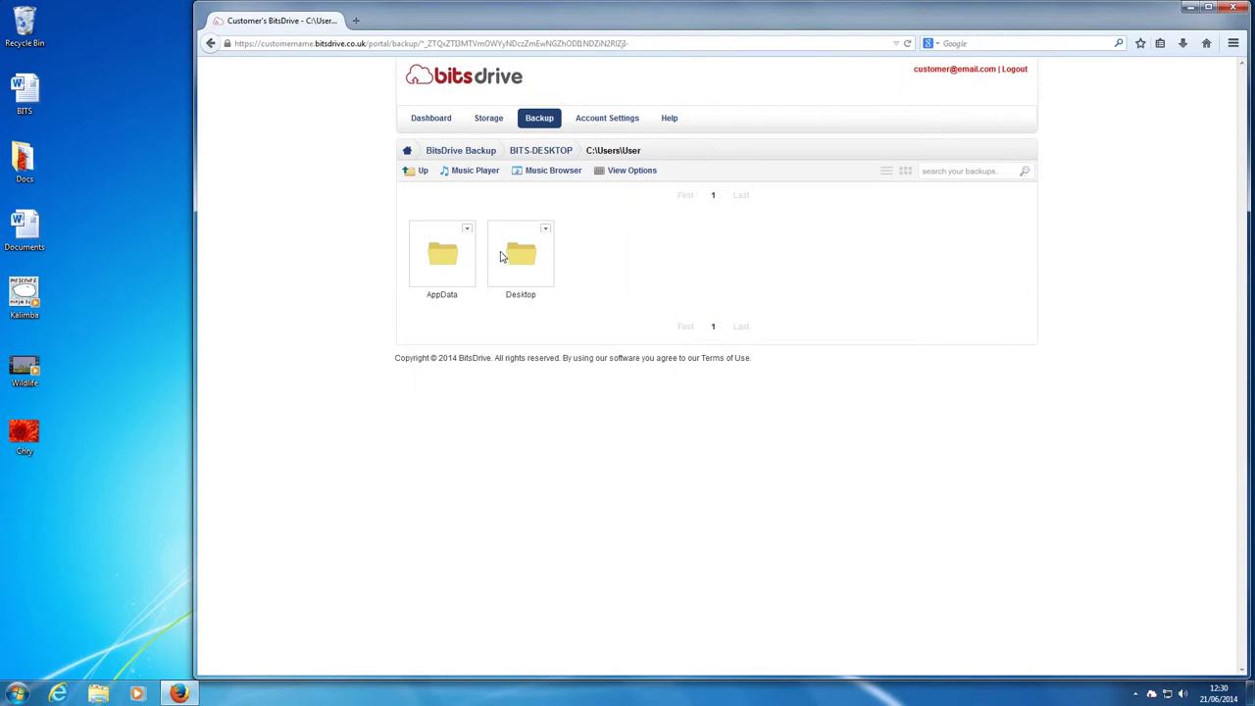
pyautogui.click(507, 256)
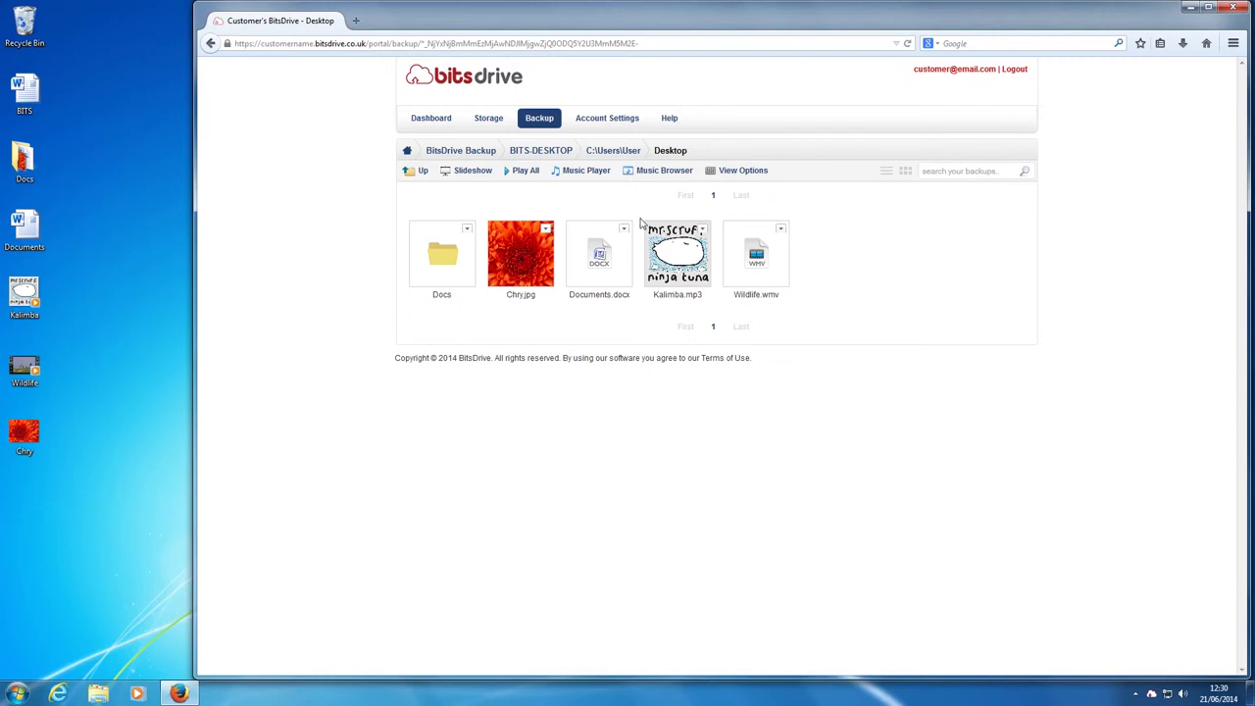
pyautogui.click(536, 256)
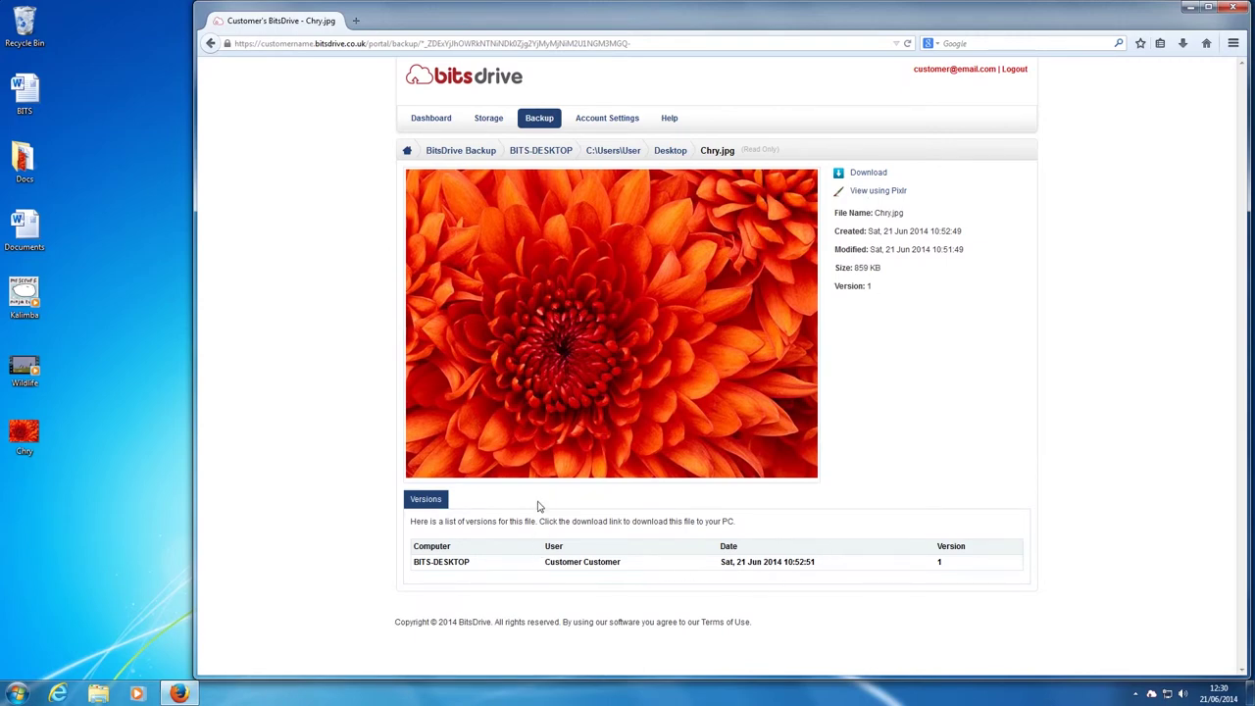
pyautogui.click(668, 153)
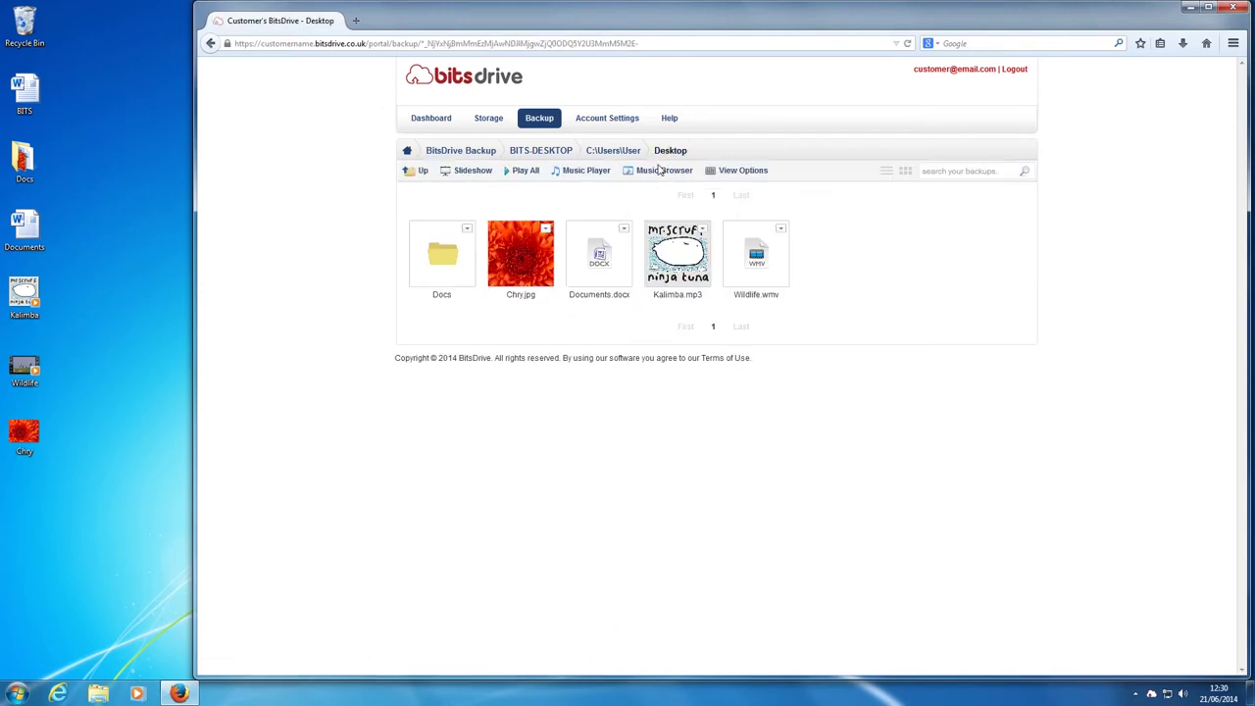
pyautogui.click(607, 256)
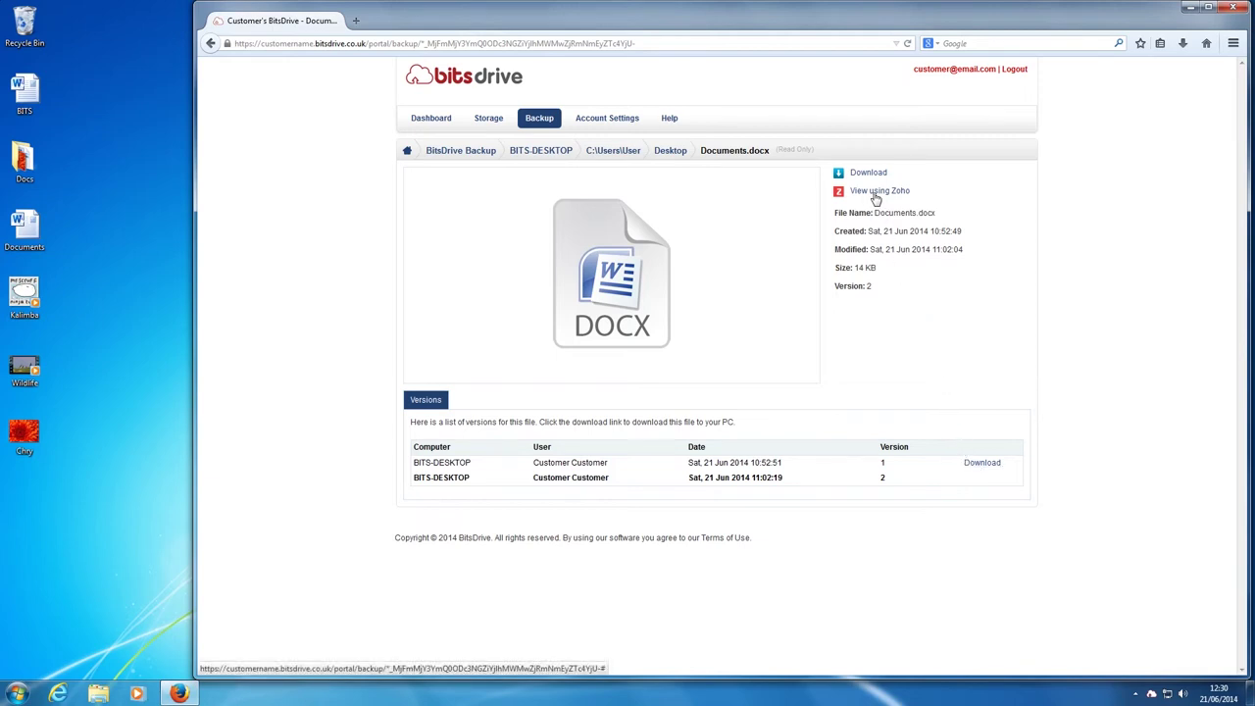
pyautogui.click(876, 193)
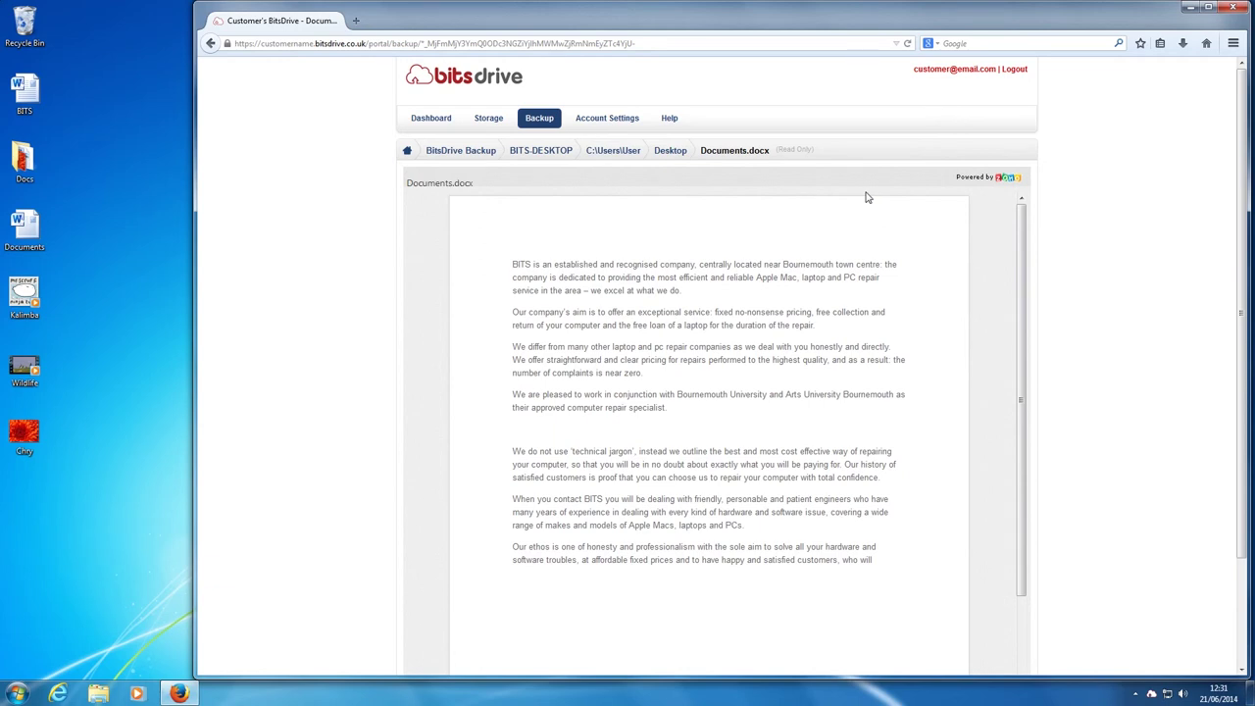
pyautogui.click(676, 156)
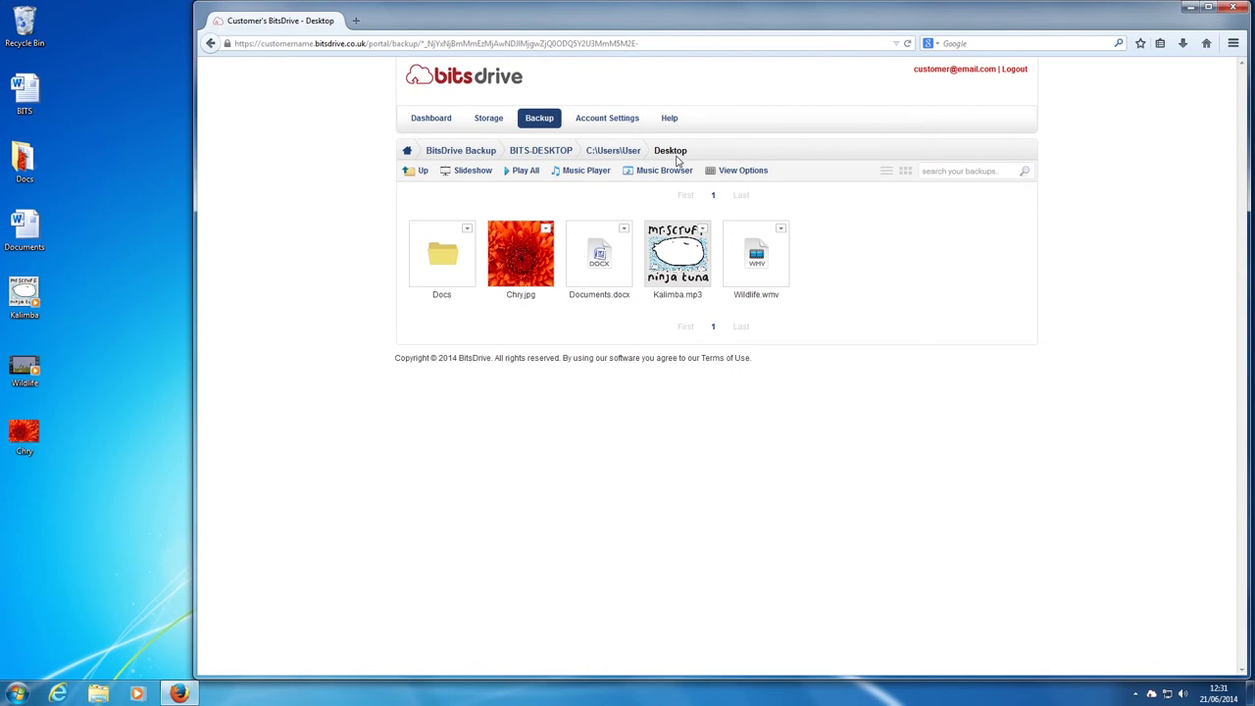
pyautogui.click(683, 253)
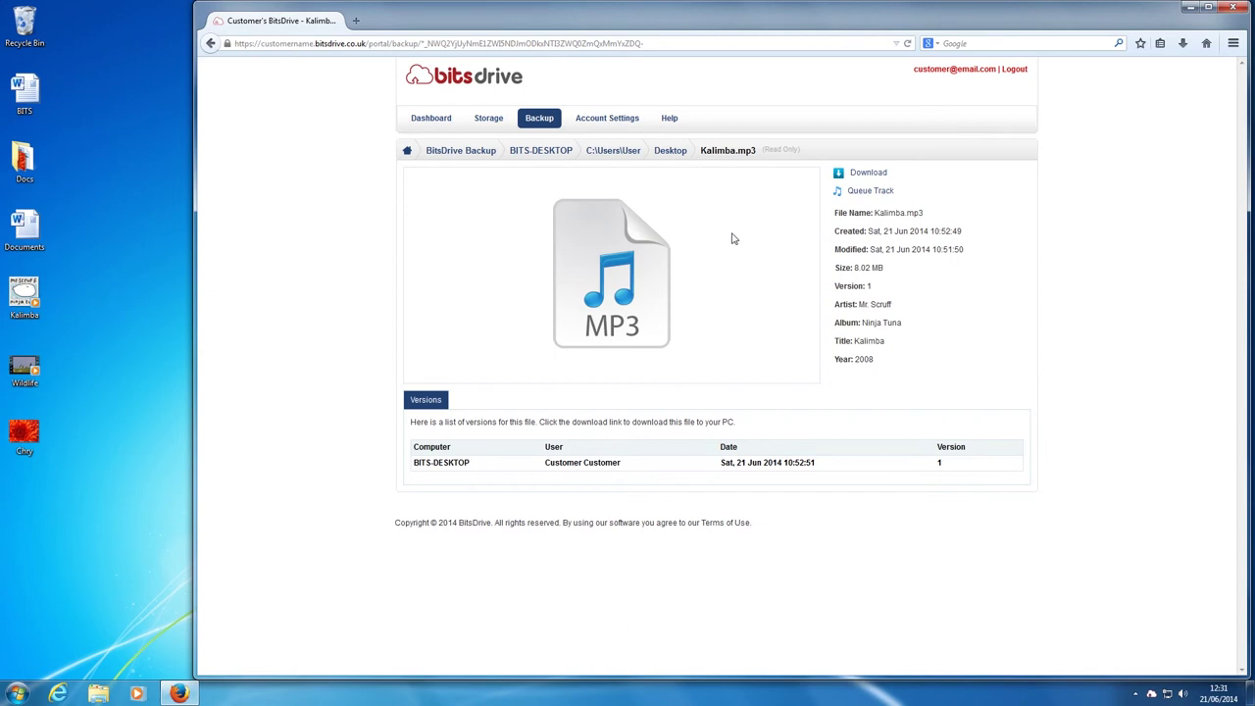
pyautogui.click(857, 192)
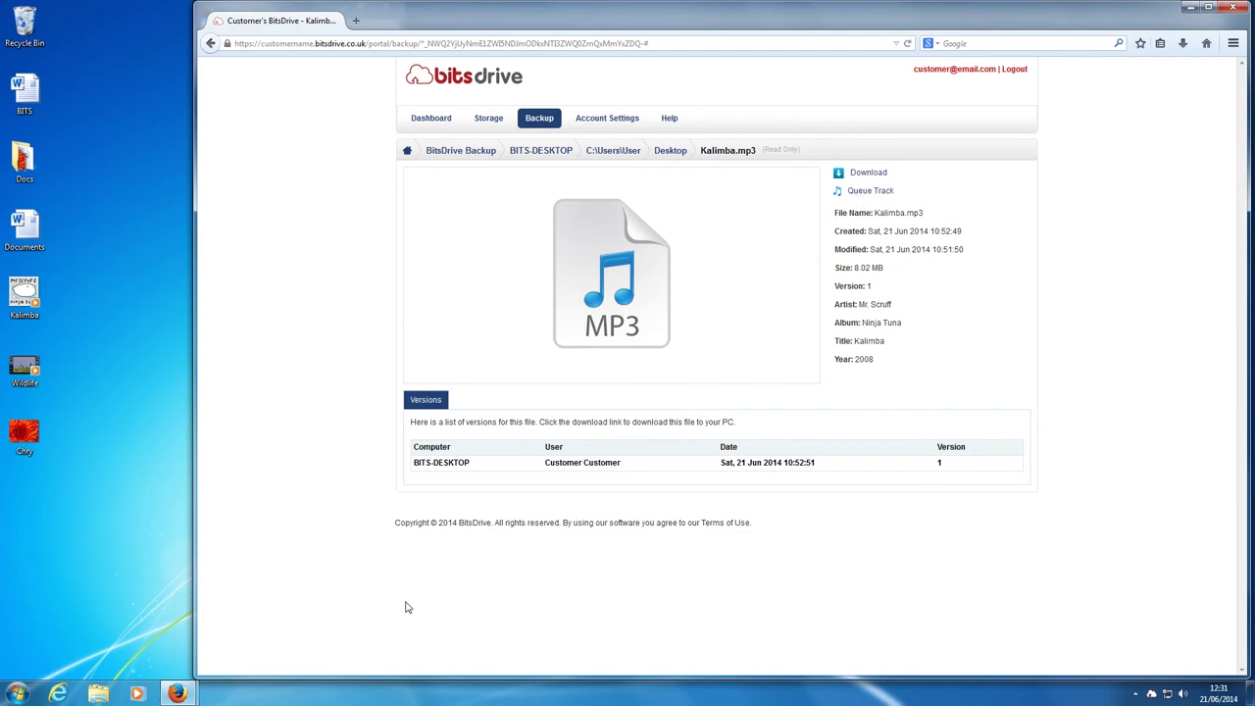
pyautogui.moveTo(177, 693)
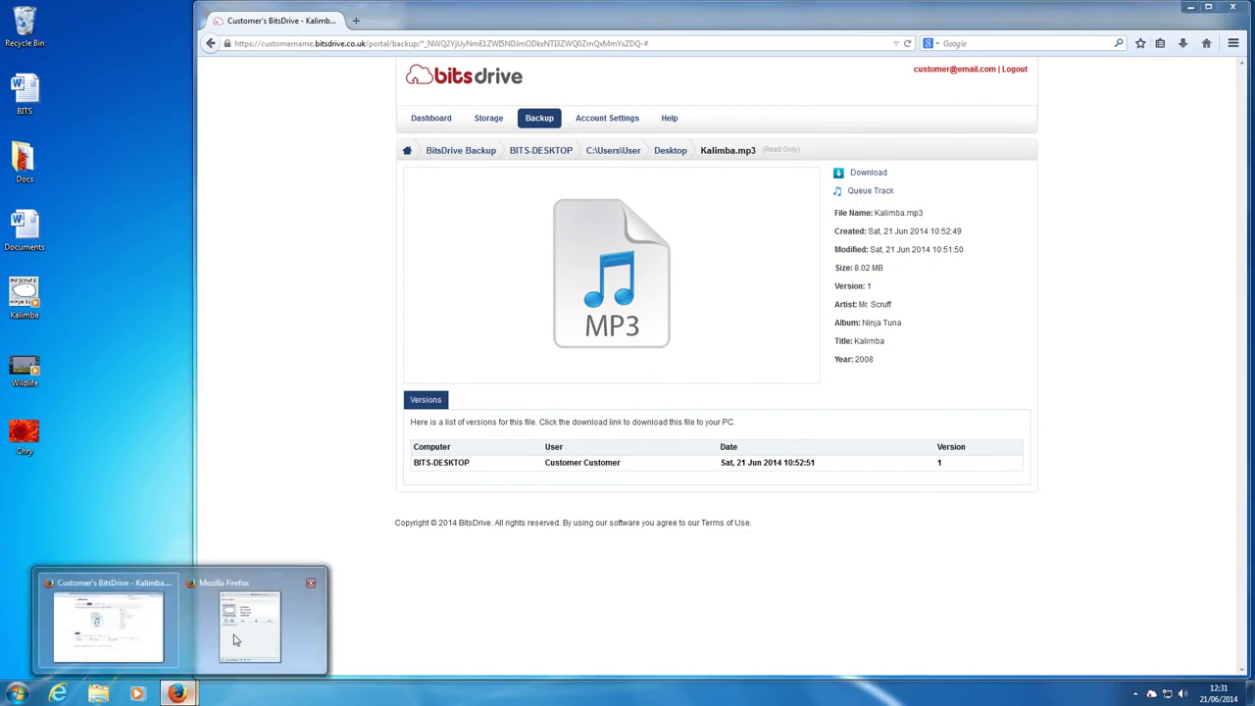
pyautogui.click(240, 622)
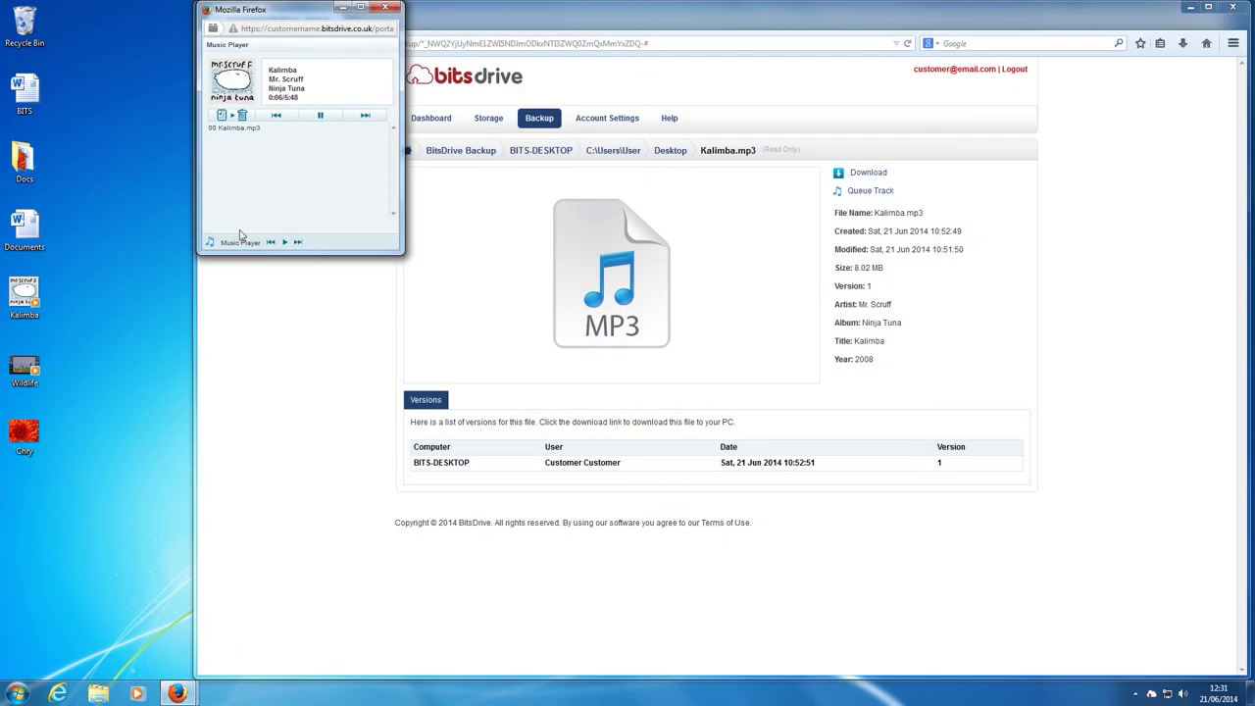
pyautogui.click(320, 116)
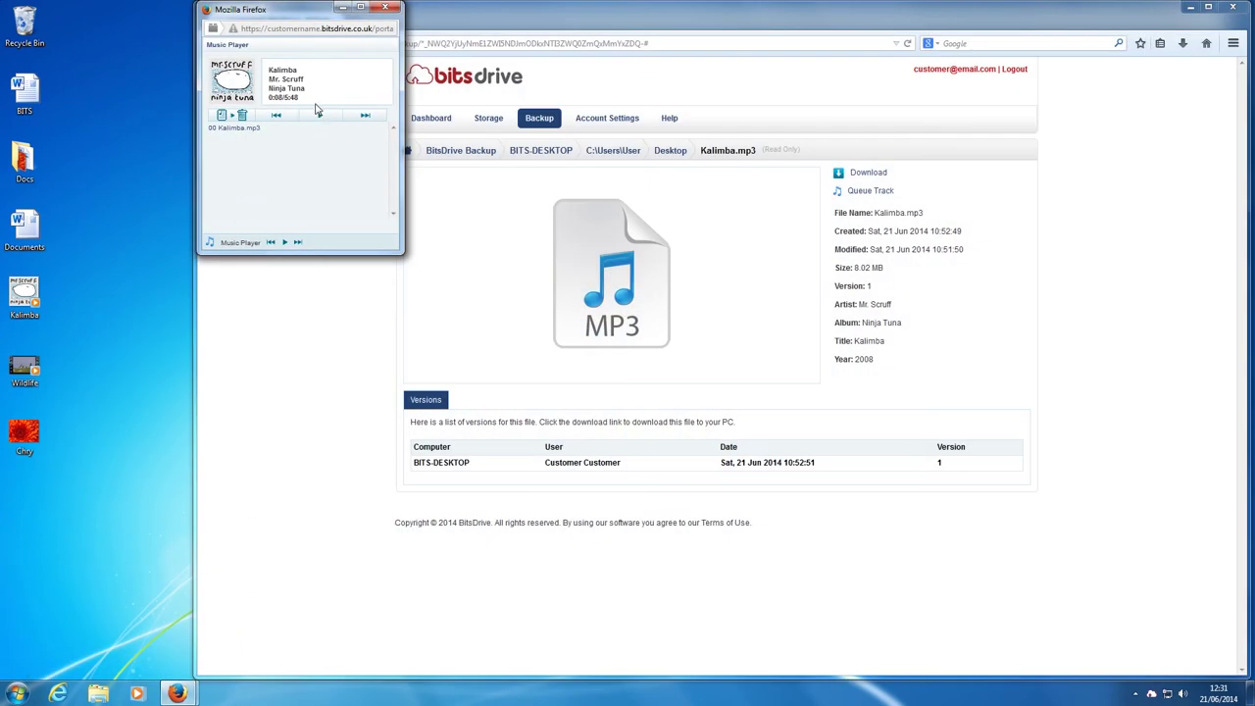
pyautogui.click(384, 7)
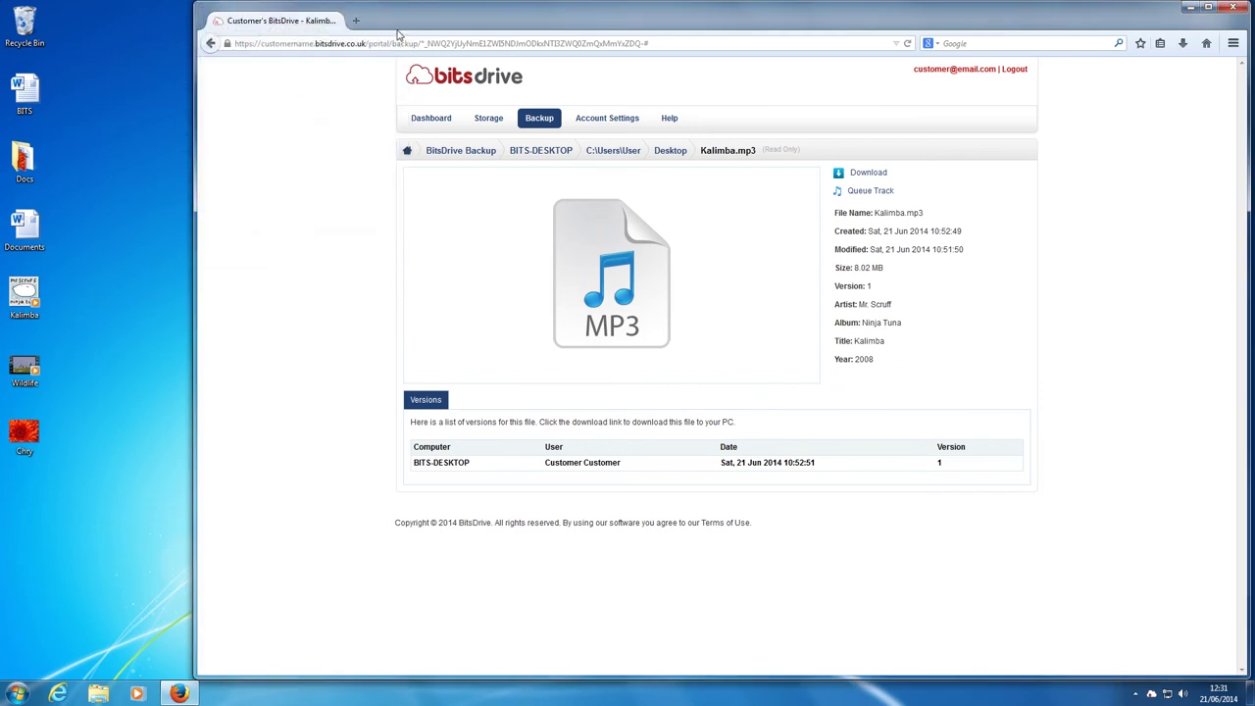
pyautogui.click(668, 156)
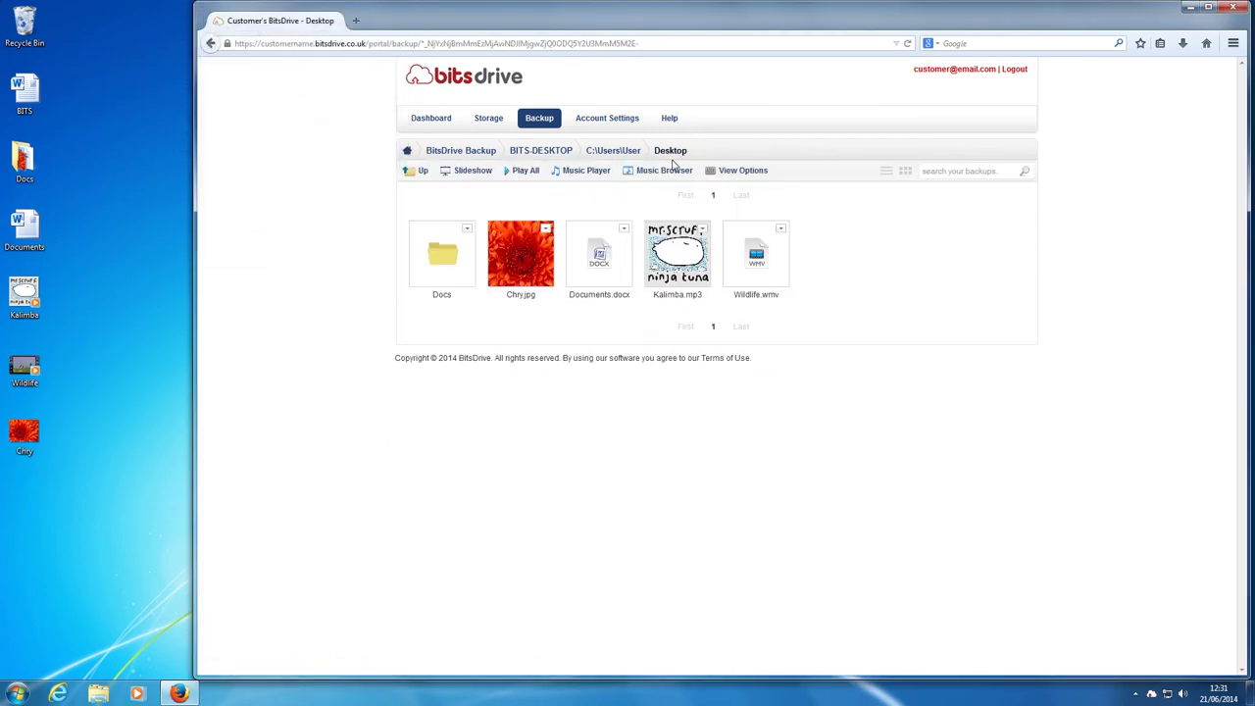
# Preview Wildlife.wmv, return to Desktop, and enable Show Deleted Files in View Options
pyautogui.click(744, 257)
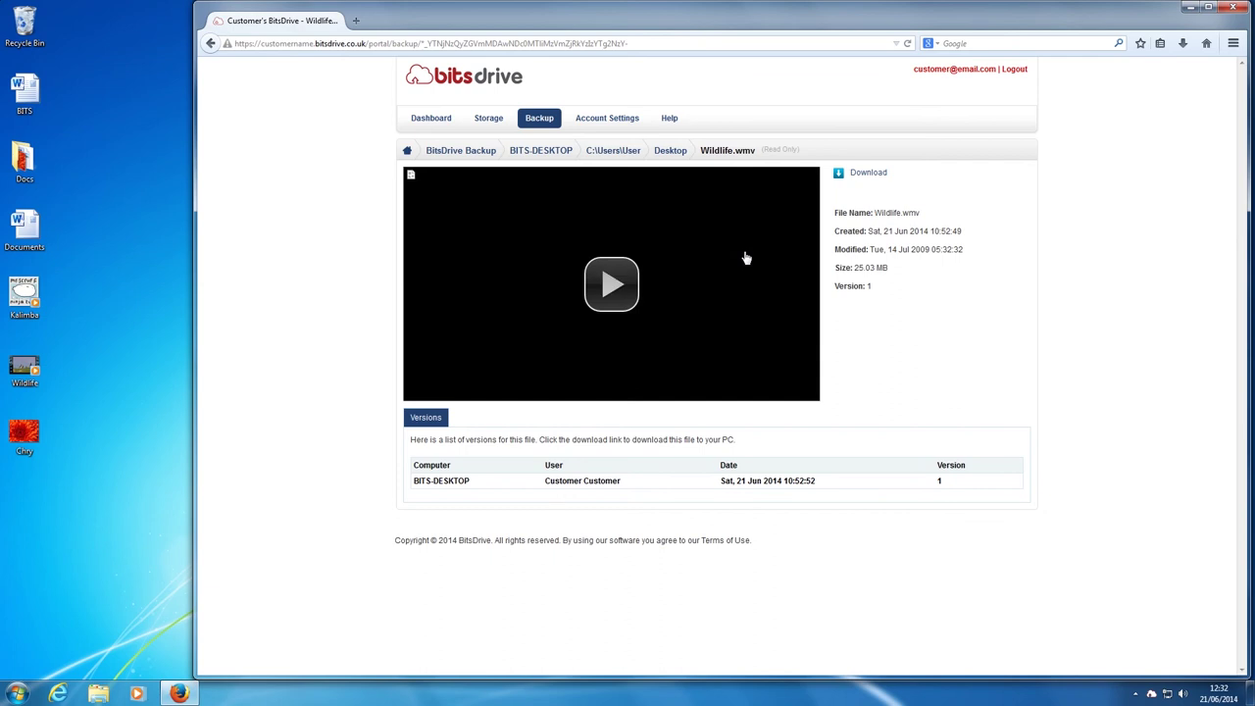
pyautogui.click(672, 153)
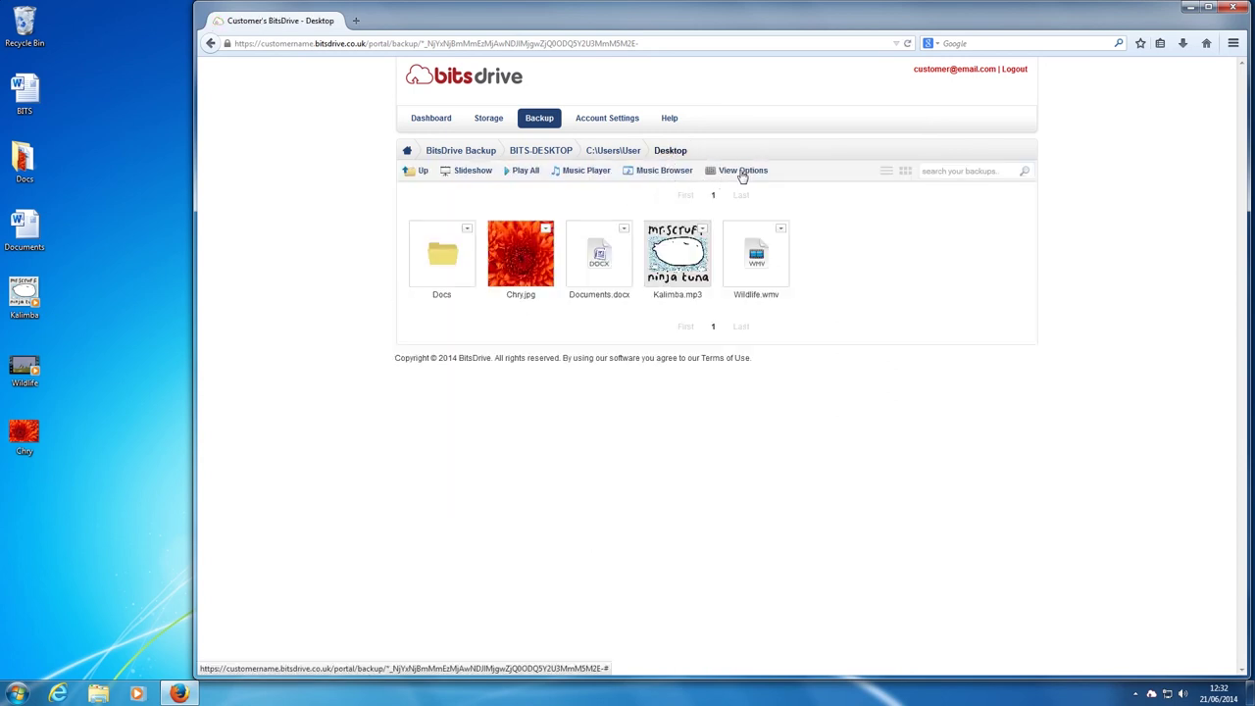
pyautogui.click(742, 174)
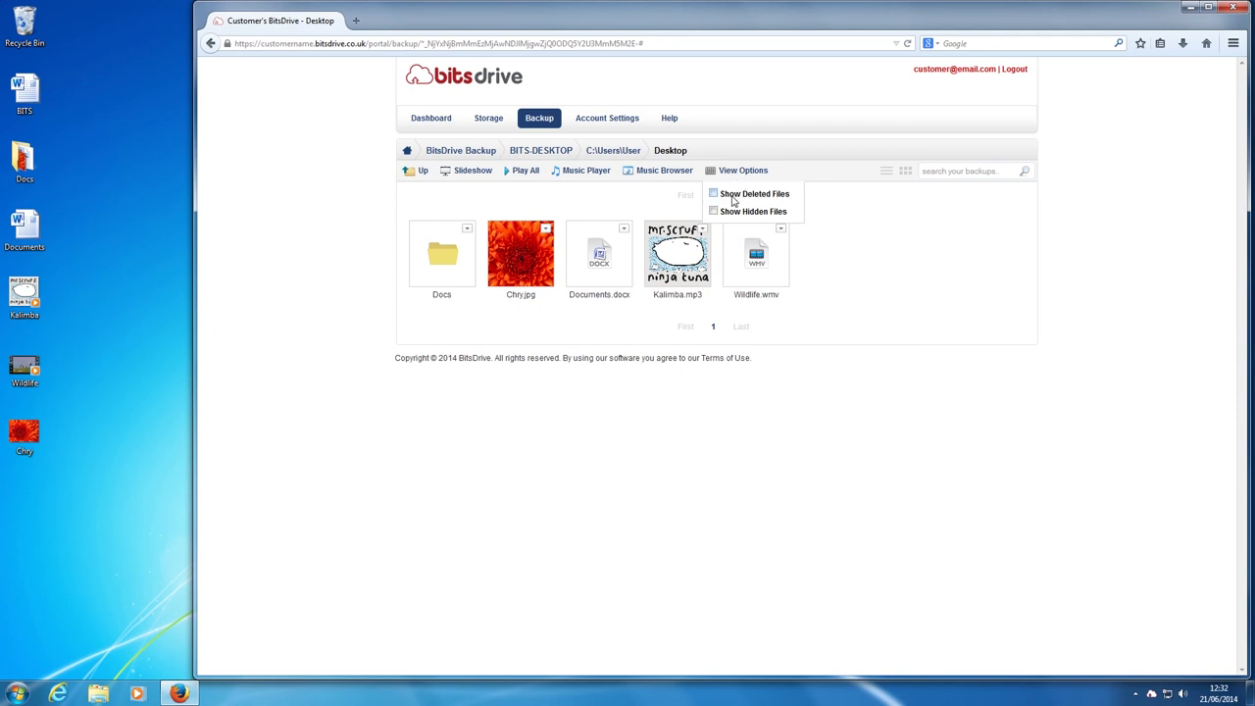
pyautogui.click(714, 195)
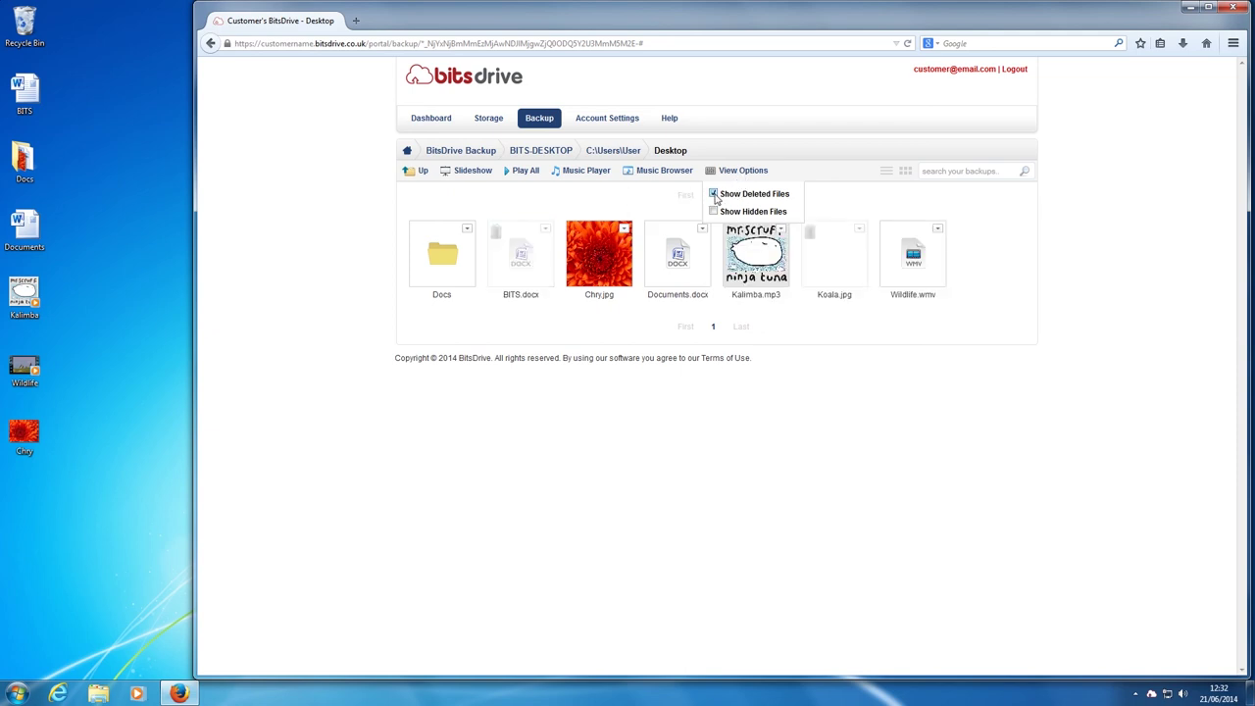